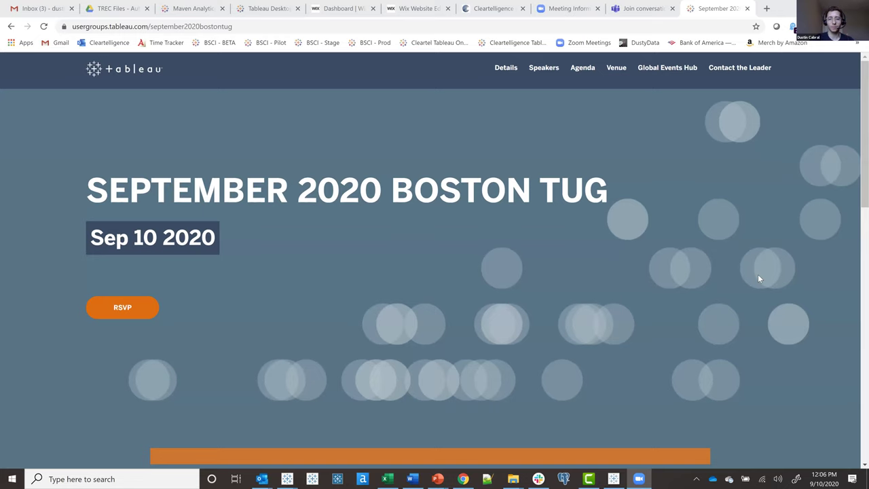
Scroll the BostonTUG event page down to its September 10 agenda.
scroll(753, 268, down, 1)
scroll(758, 274, down, 3)
scroll(759, 279, down, 4)
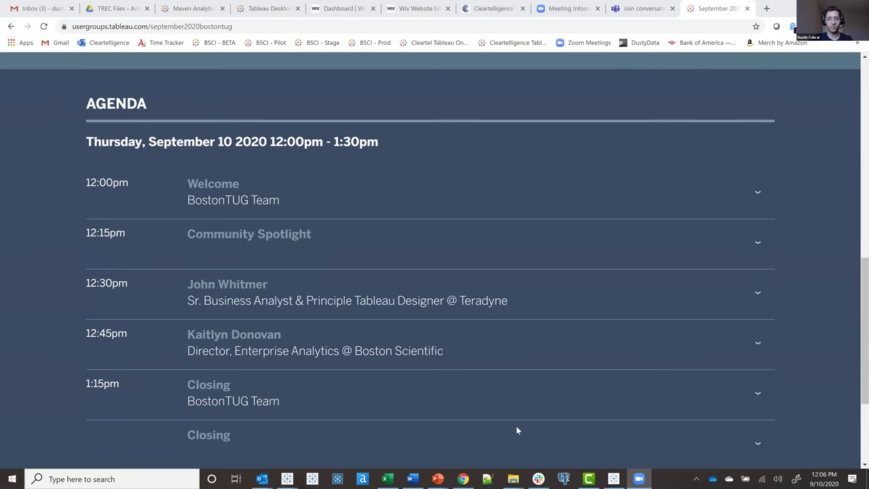
Bring up the BTUG_Oct2020 PowerPoint window from the taskbar previews.
mouse_move(440, 479)
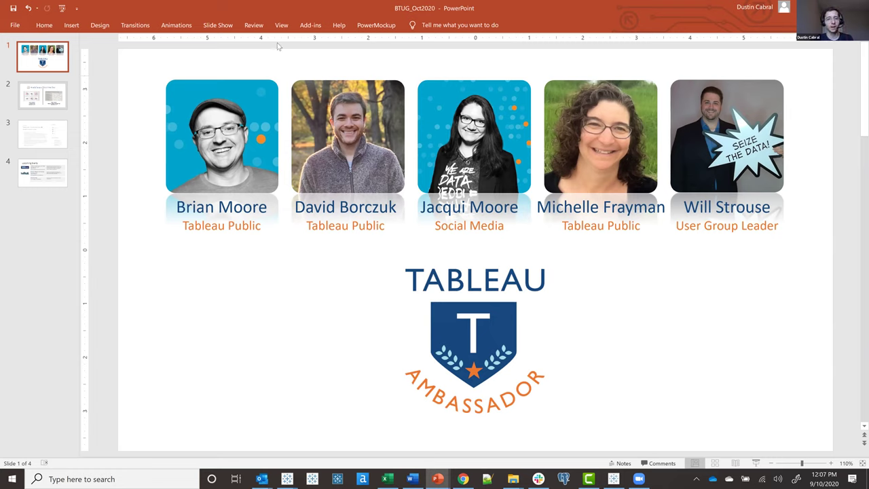
Show slide 2, Tableau Viz of the Day, with MLB Rankings and Black Heritage Trail.
click(47, 93)
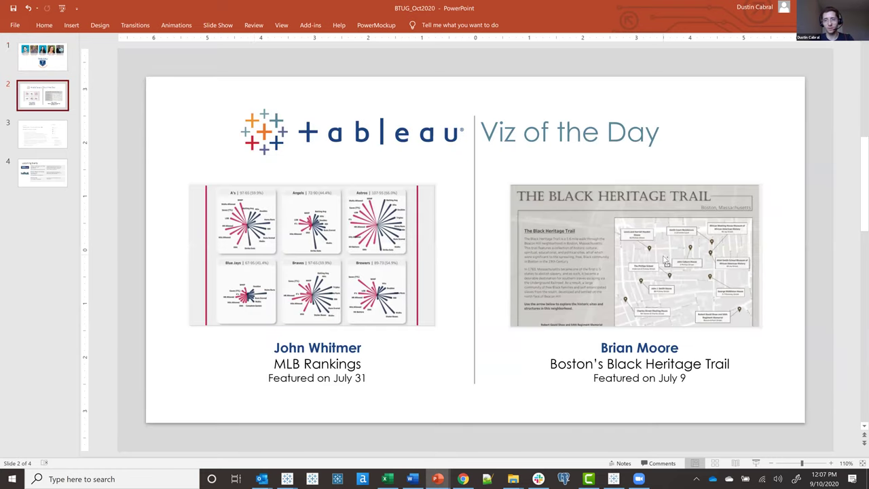
scroll(666, 261, up, 2)
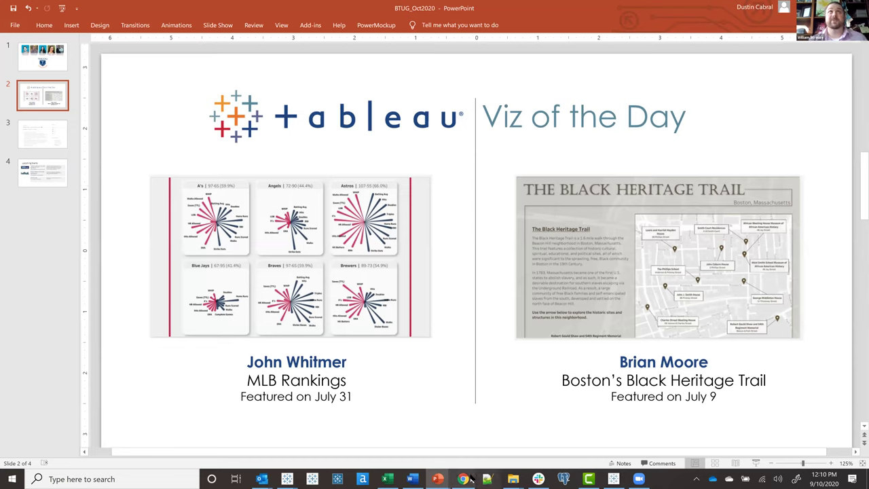
key(alt+Tab)
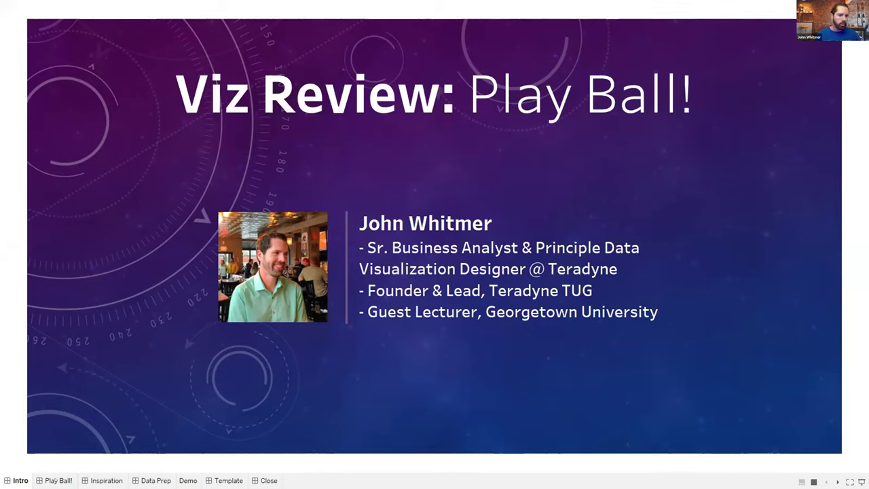
Show the Play Ball! story point with the A's, Angels and Astros petal charts.
click(57, 480)
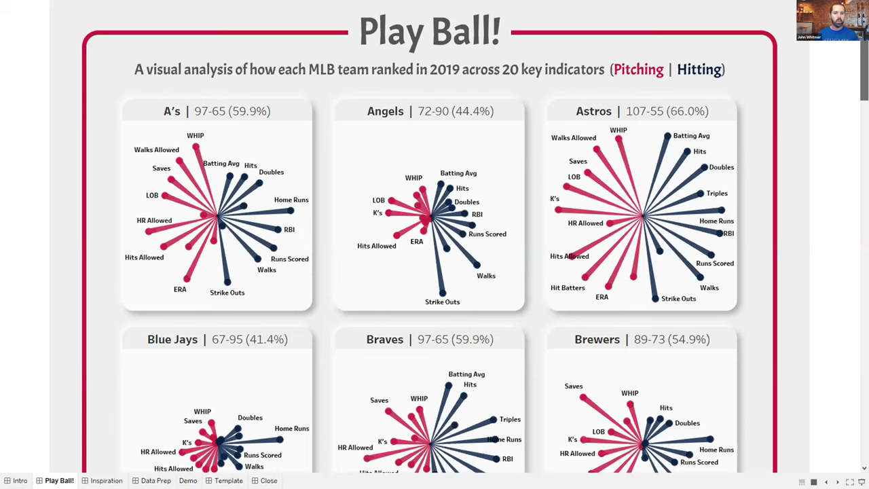
Scroll the dashboard down to the Nationals, Orioles and Padres petal charts.
drag(864, 75, 865, 254)
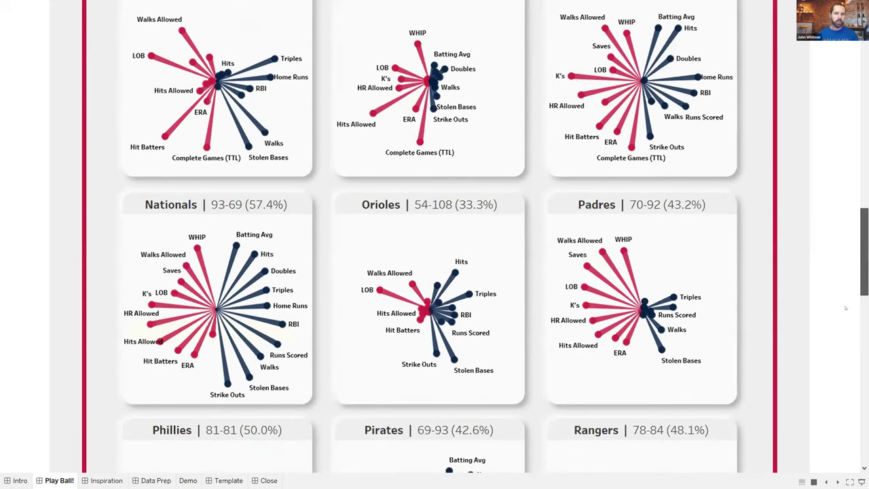
scroll(845, 308, down, 1)
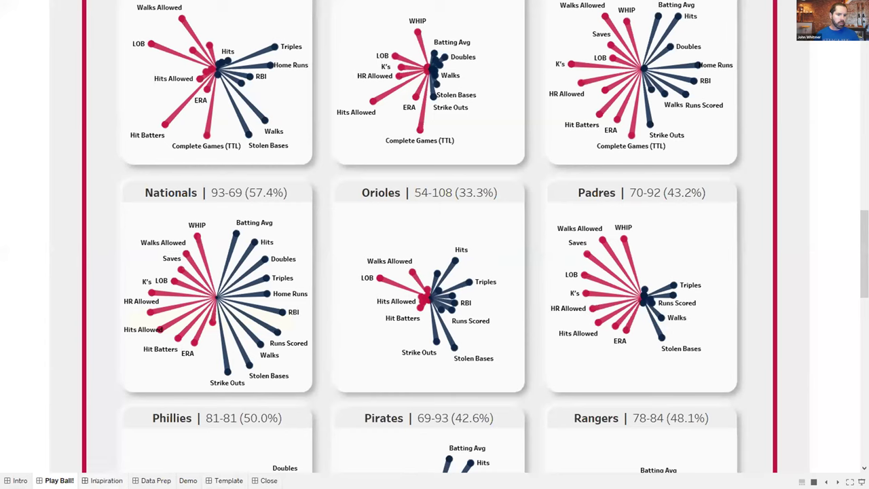
Switch to the Inspiration sheet crediting Tableau Twins and the Petal Charts tutorial.
click(107, 480)
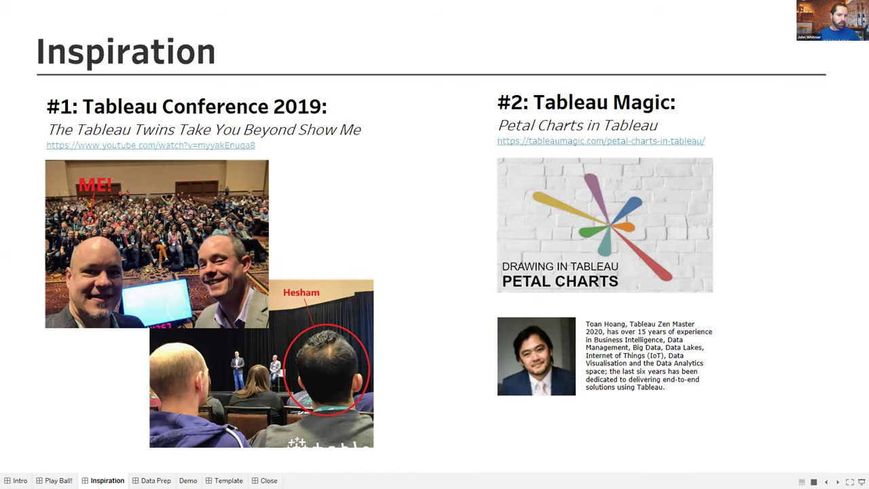
Switch to the Data Prep sheet with raw, ranked and reversed ranking tables.
click(144, 480)
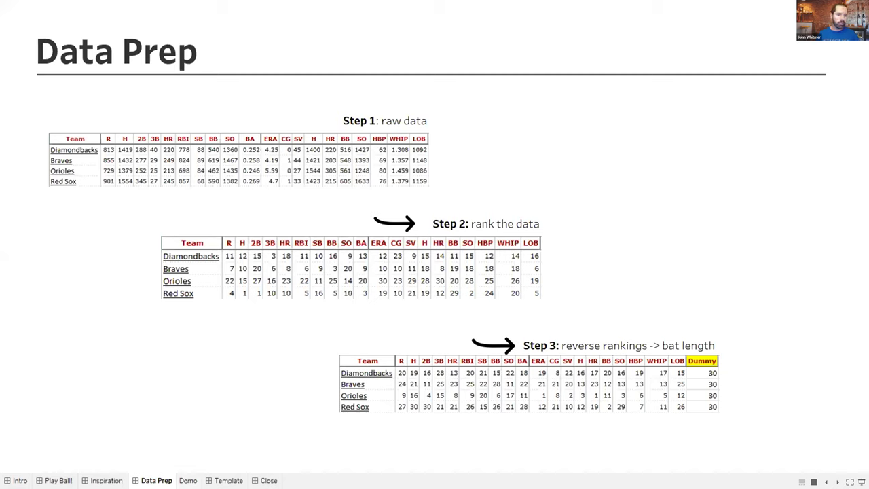
Exit presentation mode from the Demo sheet and show the Rank Points data source.
click(186, 479)
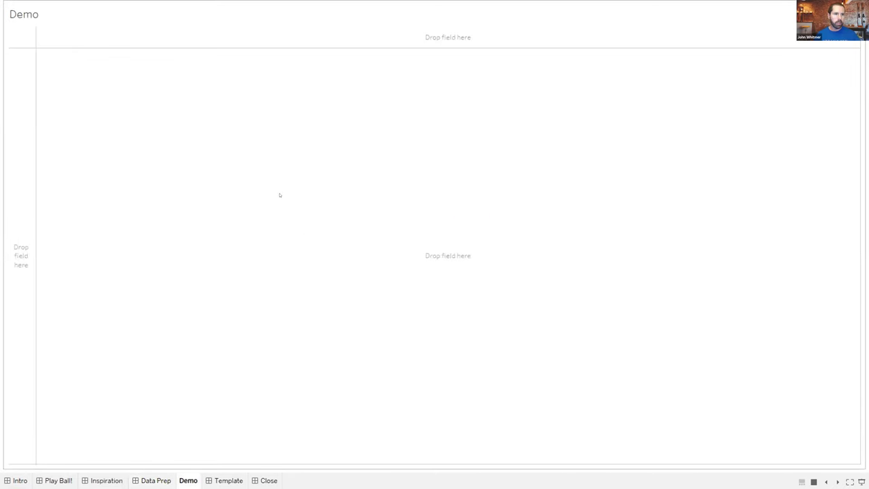
key(Escape)
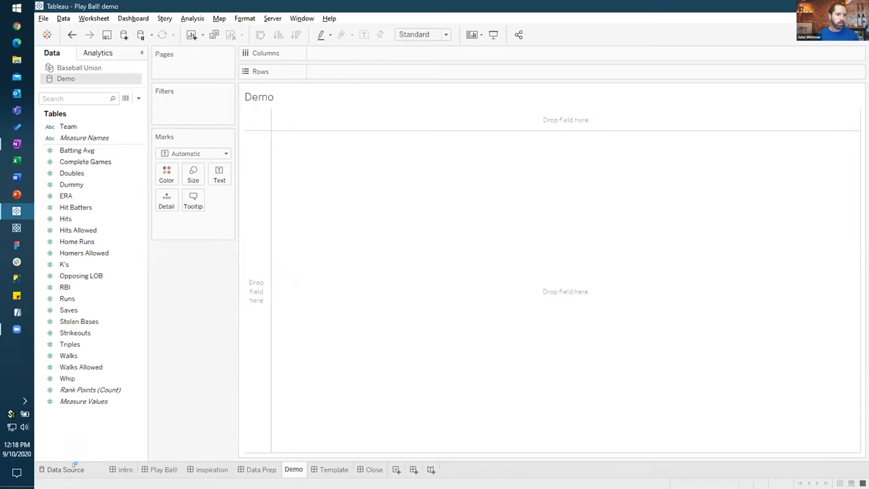
click(78, 466)
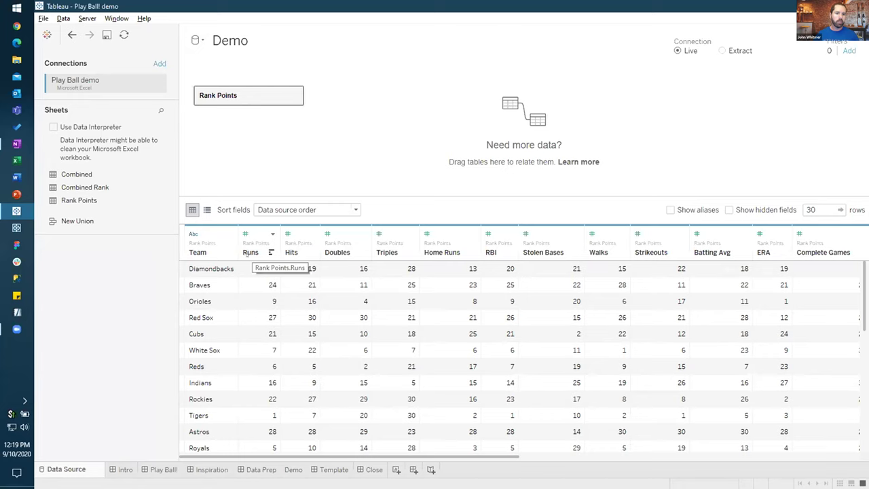
Pivot the Runs through Dummy columns of Rank Points into Pivot Field Names and Values.
click(270, 284)
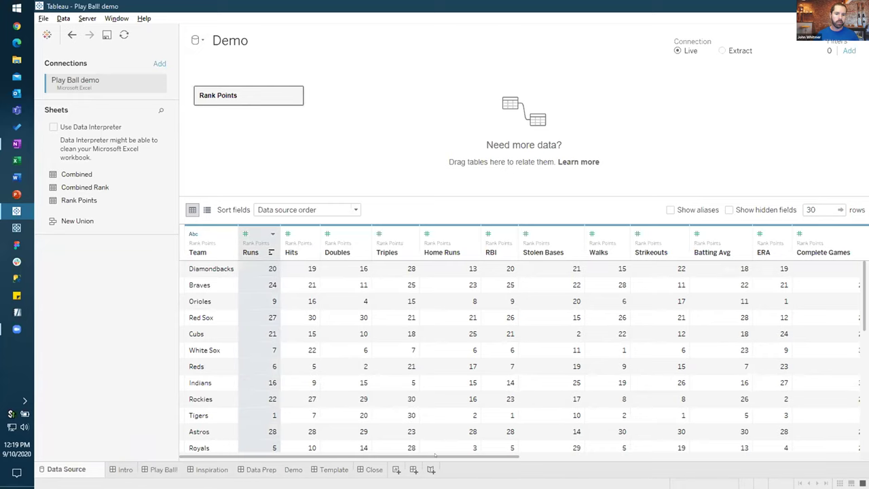
drag(506, 457, 828, 438)
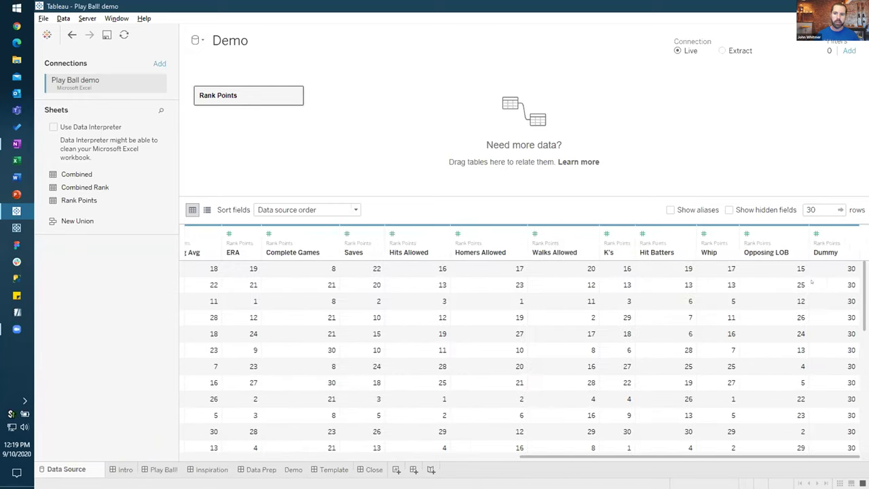
shift+click(818, 251)
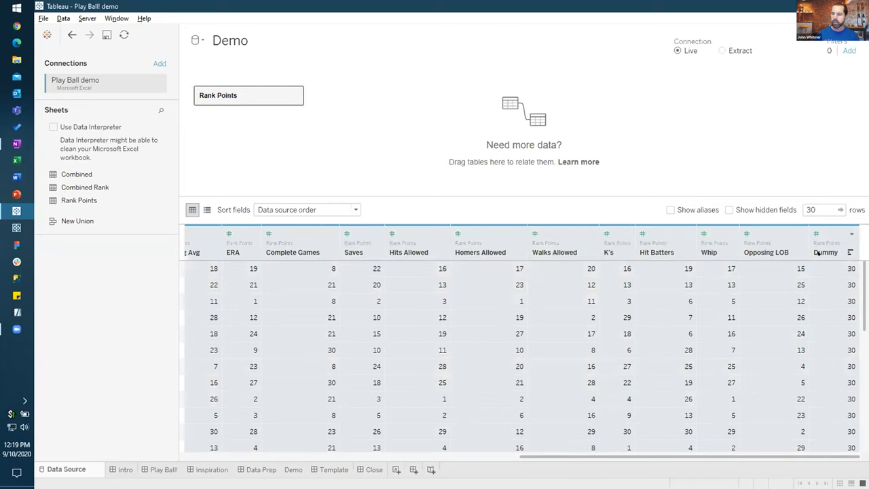
right_click(819, 249)
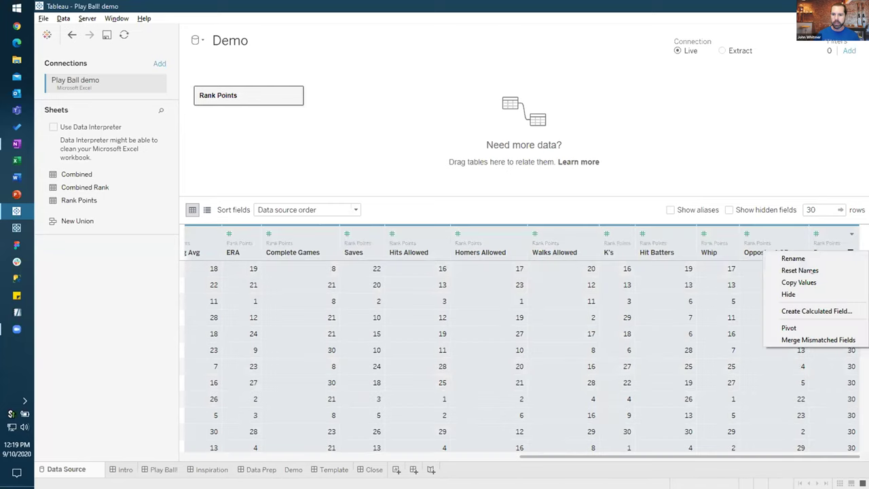
click(802, 327)
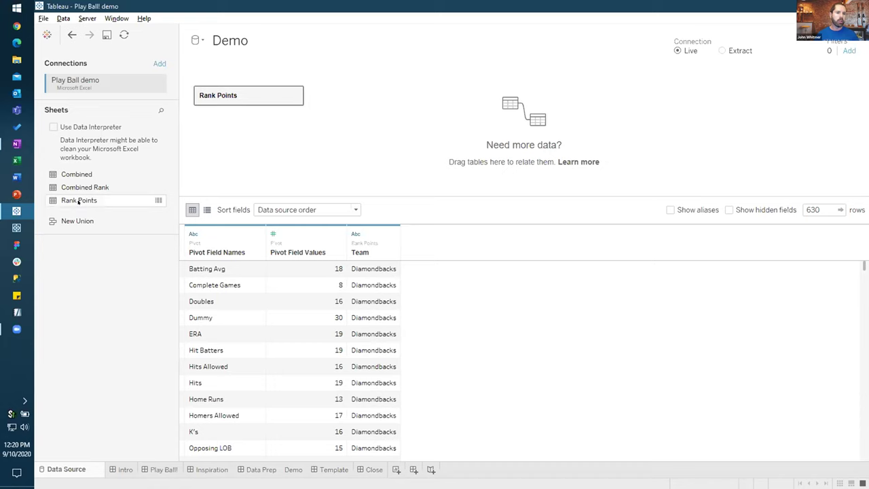
Union a second Rank Points table into the data, check the Rank Points1 rows, then open Demo.
drag(109, 200, 237, 109)
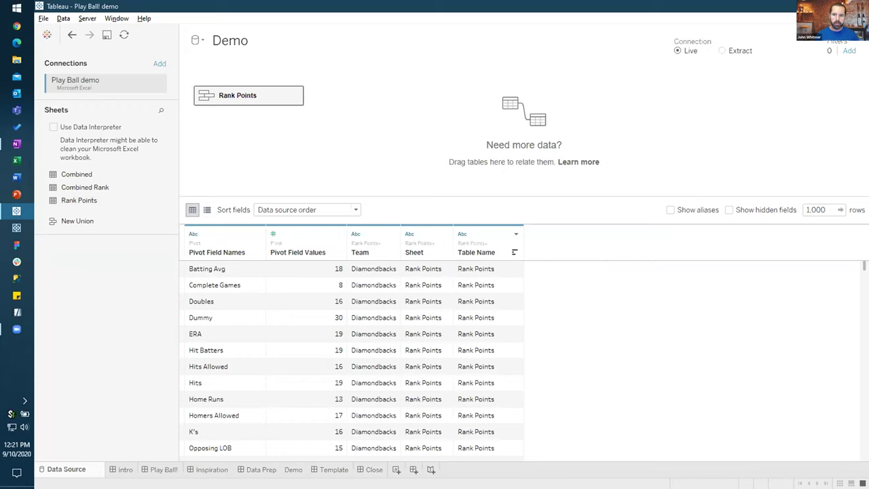
drag(857, 265, 854, 307)
drag(854, 349, 854, 392)
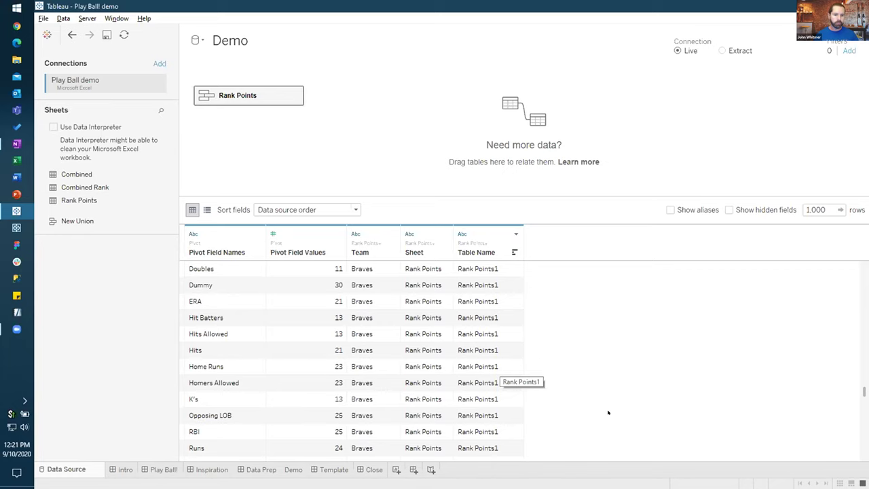
click(292, 470)
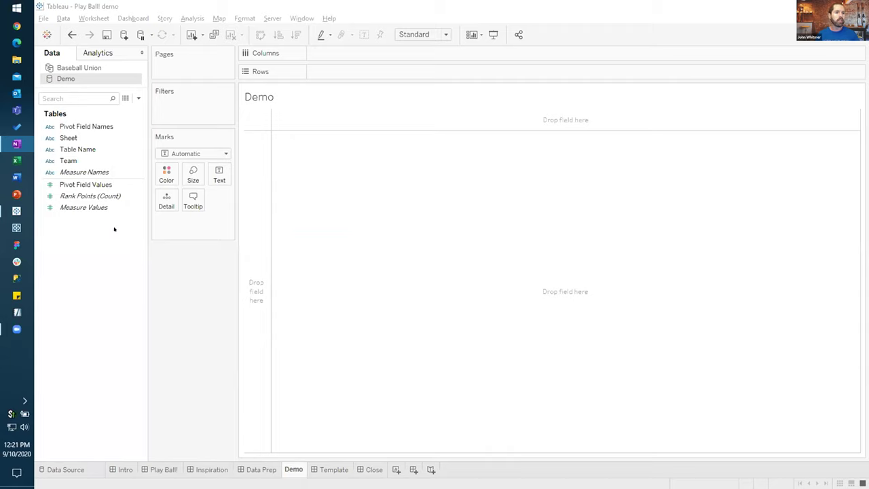
Add a Team filter to the Demo sheet that includes only the A's.
click(71, 161)
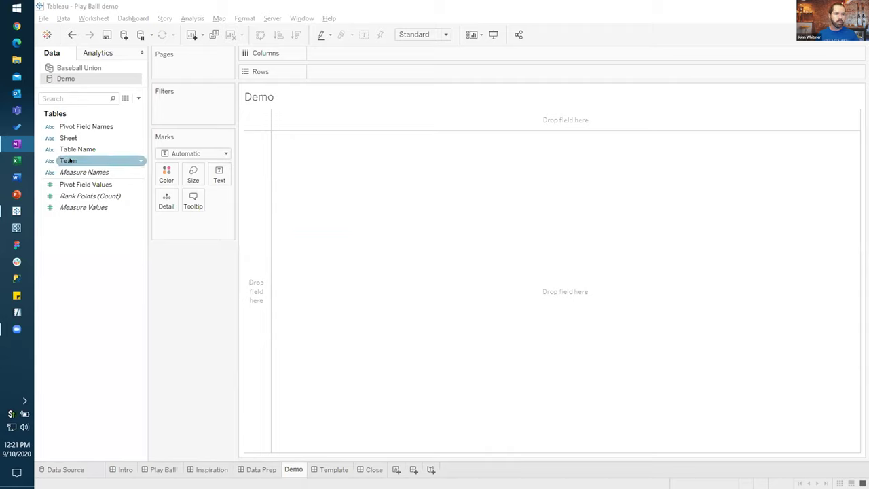
drag(70, 161, 218, 123)
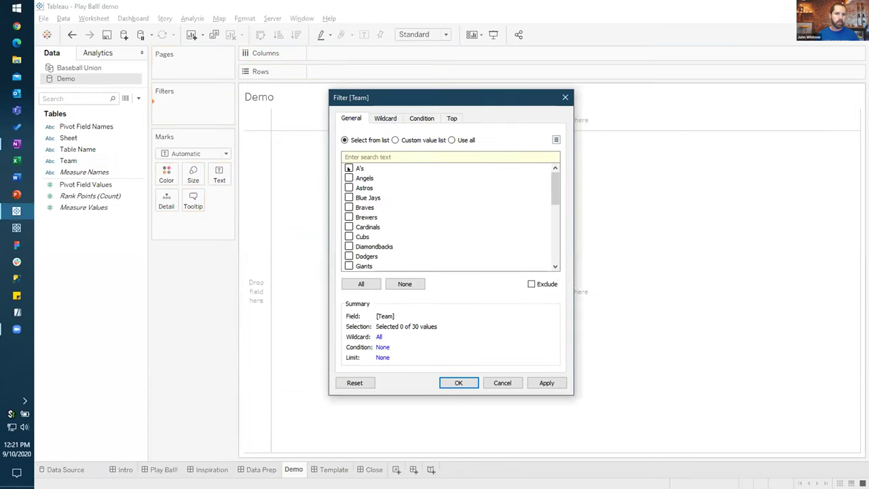
click(348, 168)
click(456, 383)
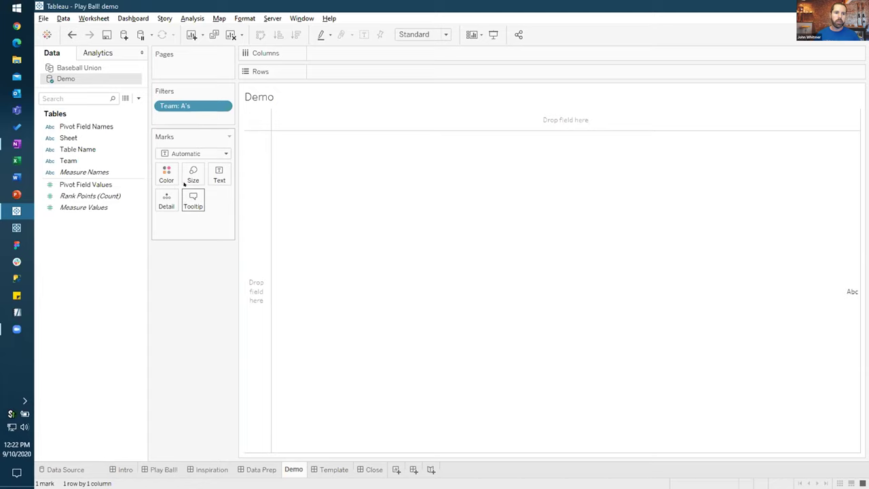
Set the Marks card type to Line.
click(183, 153)
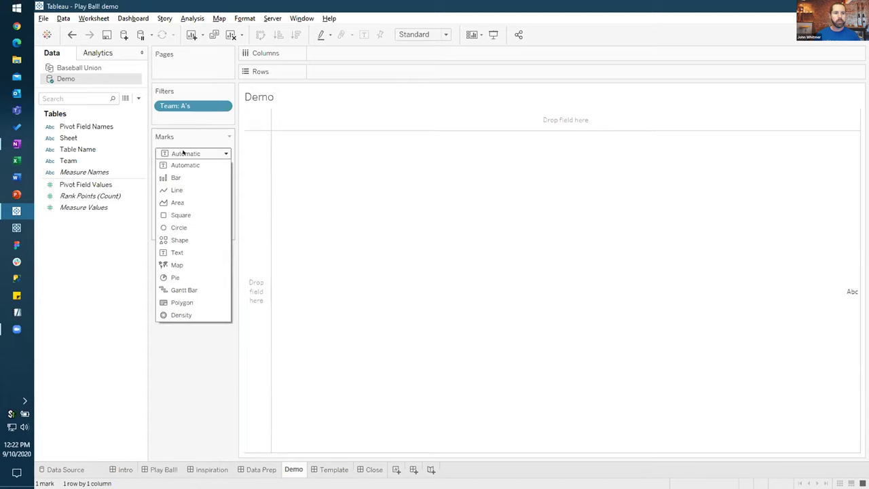
click(176, 189)
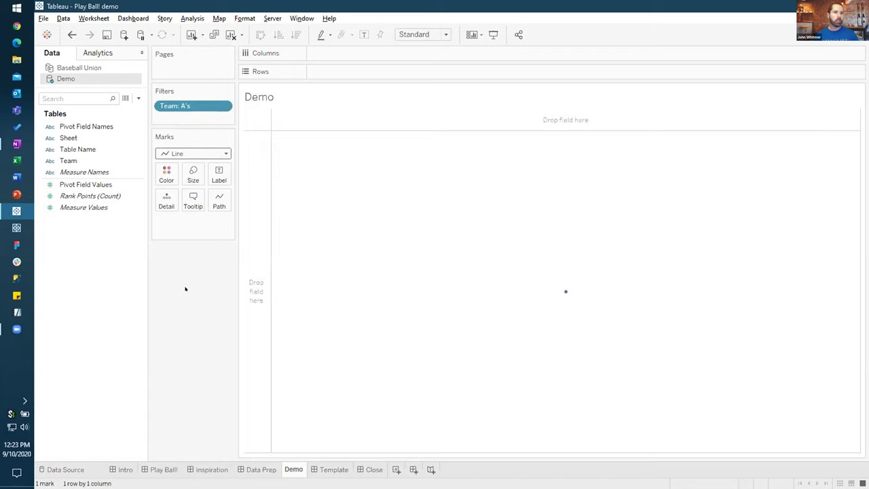
Connect the workbook to the saved Calcs data source from Saved Data Sources.
click(63, 18)
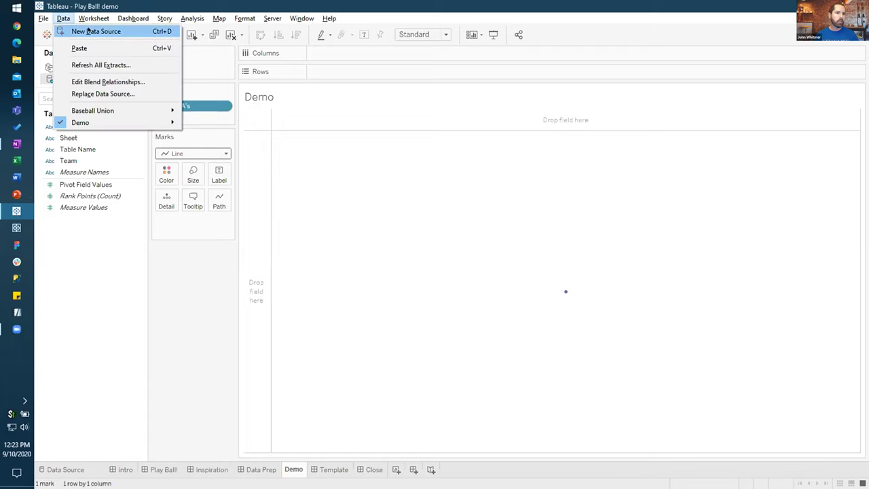
click(88, 32)
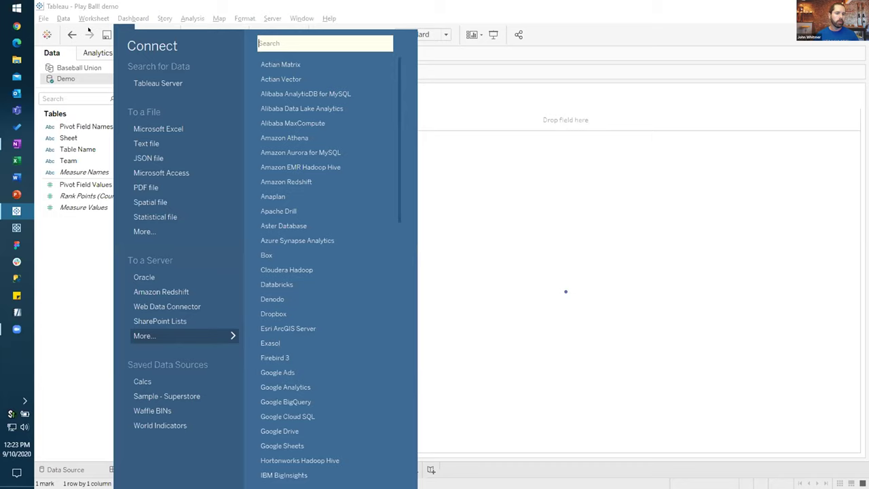
click(157, 378)
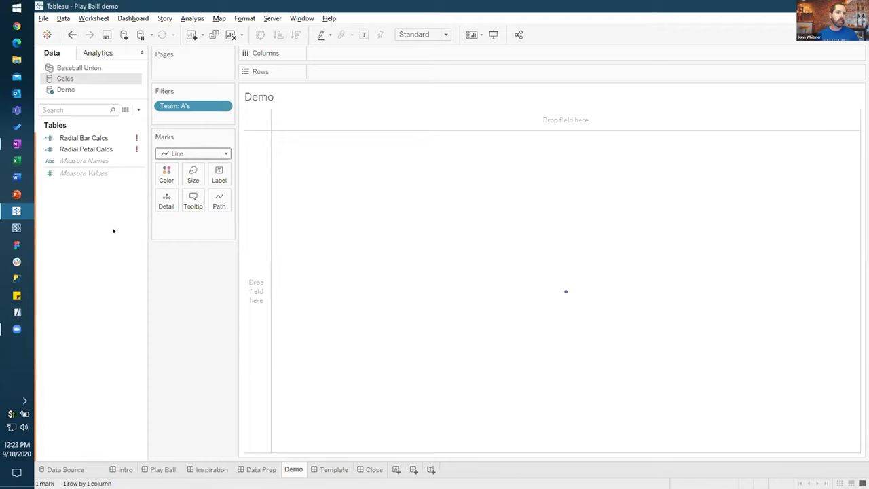
Edit Radial Petal Calcs to view its Path, Degrees, Index, Size, X and Y formulas.
click(107, 135)
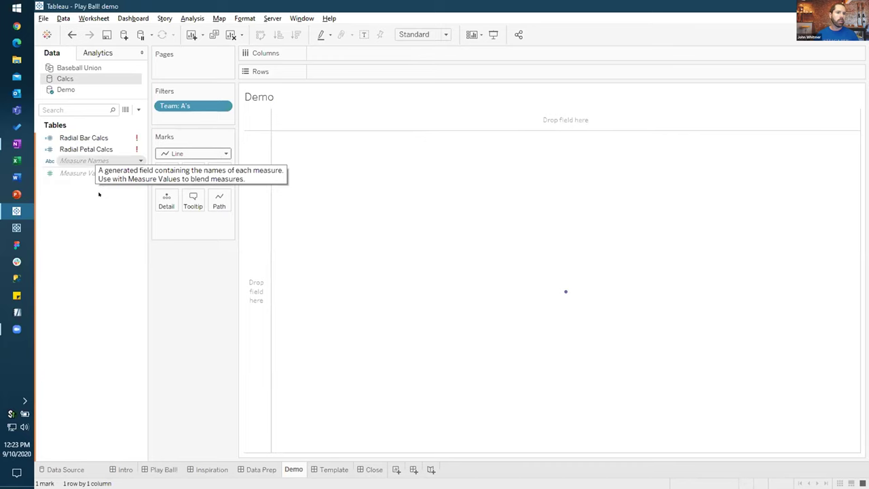
click(106, 149)
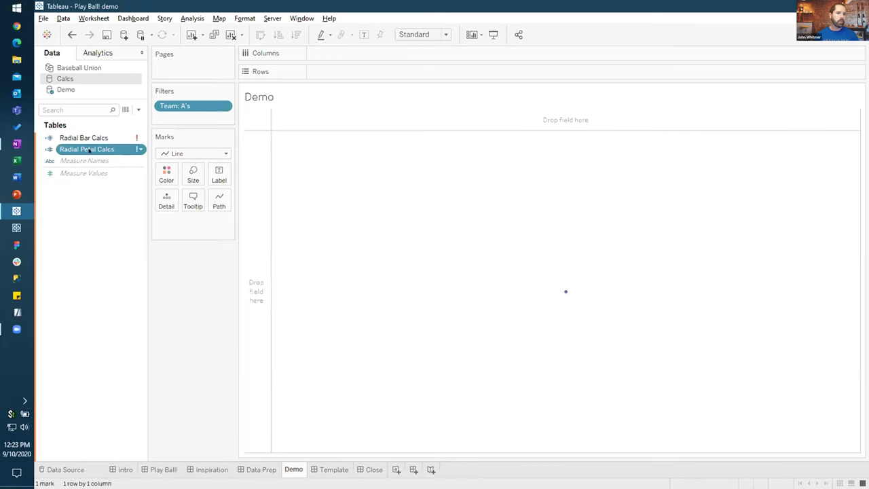
right_click(90, 150)
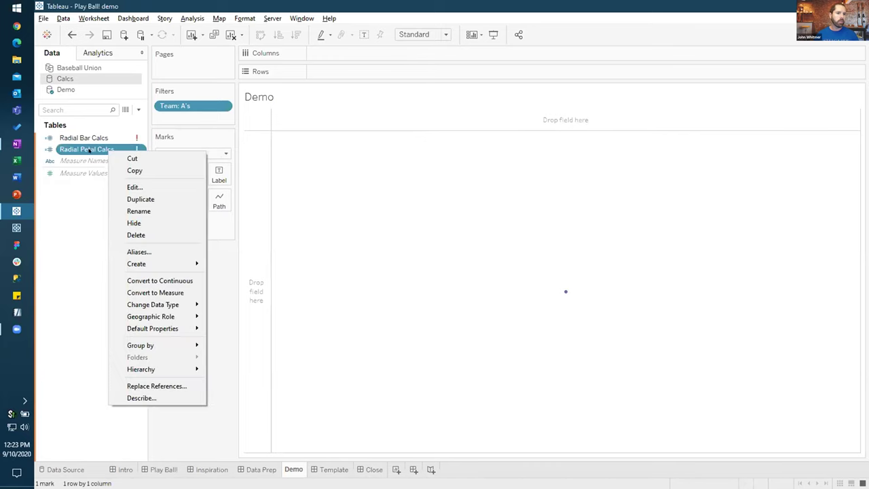
click(136, 187)
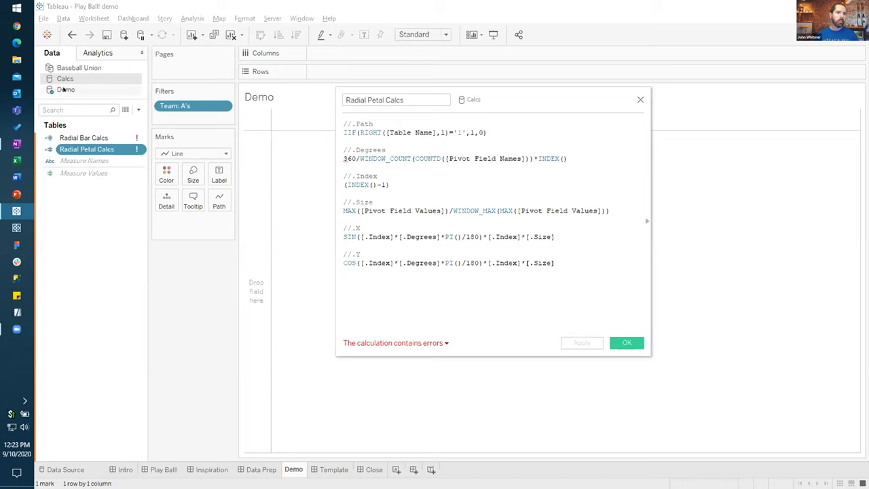
Drag the //.Path formula lines into the Demo data source as a .Path calculated field.
click(64, 89)
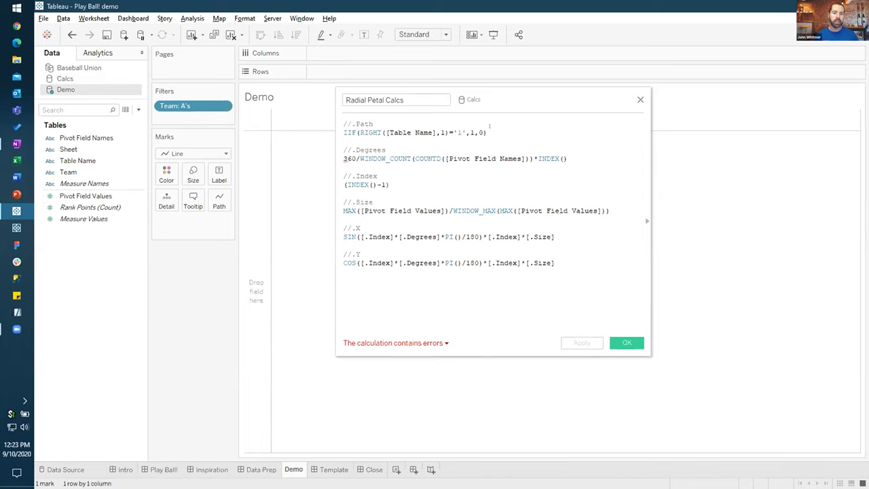
drag(489, 125, 342, 117)
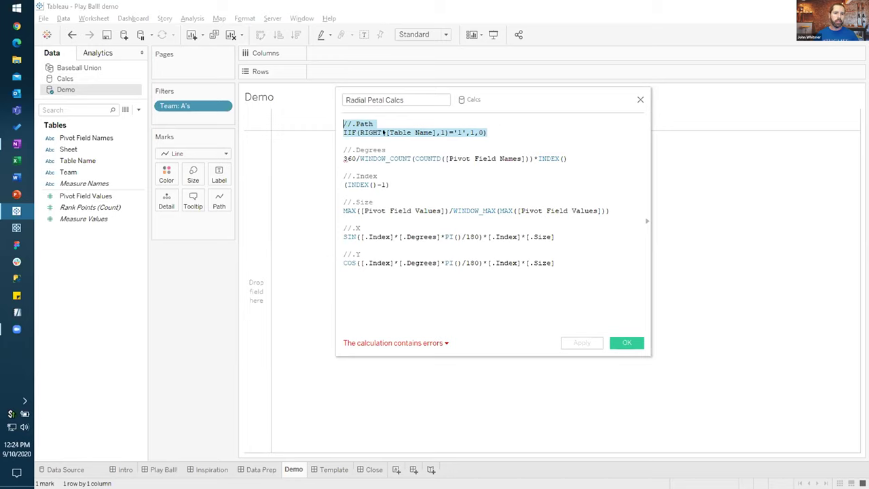
drag(384, 132, 88, 262)
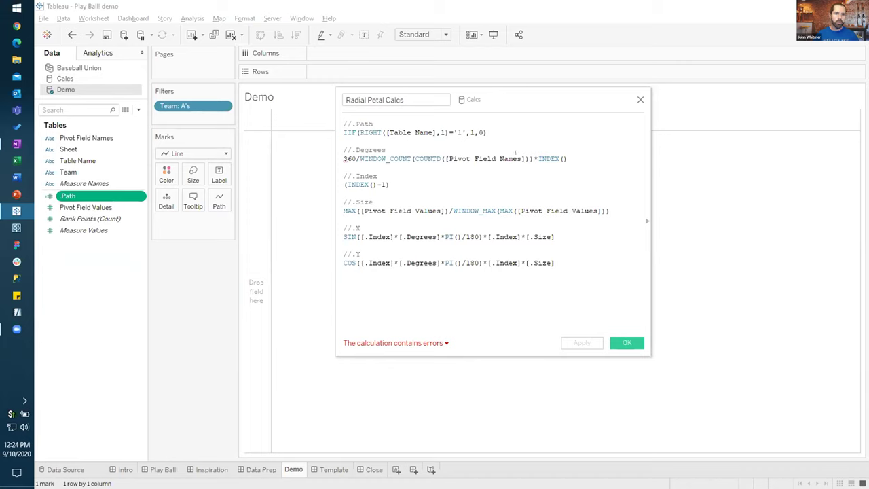
drag(568, 158, 334, 143)
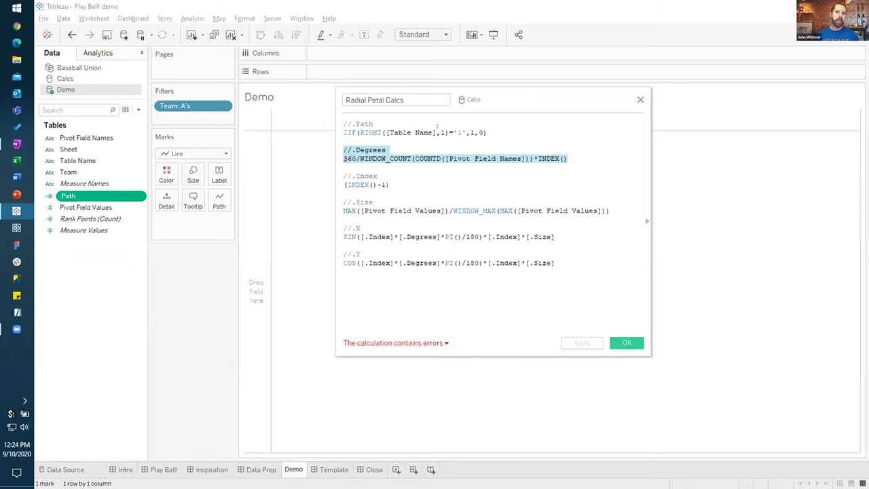
click(488, 132)
shift+click(333, 117)
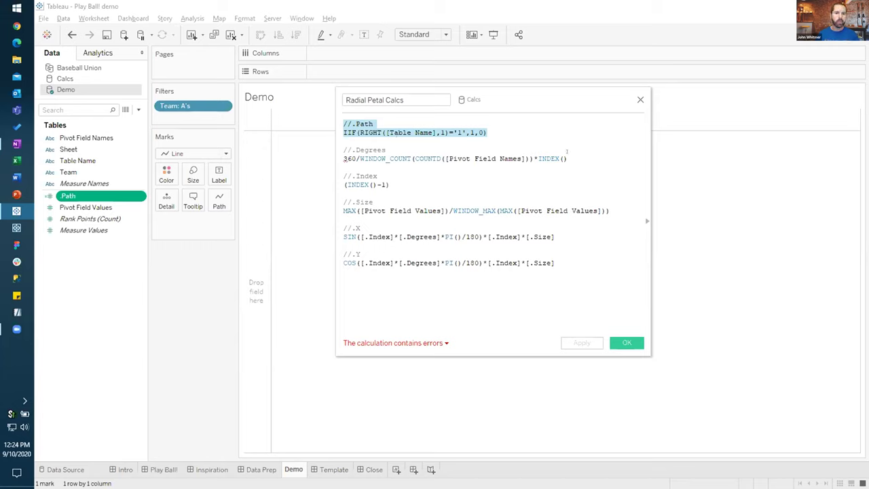
Drag the Degrees, Index, Size, X and Y formula blocks into the Data pane as calculated fields.
drag(567, 158, 343, 149)
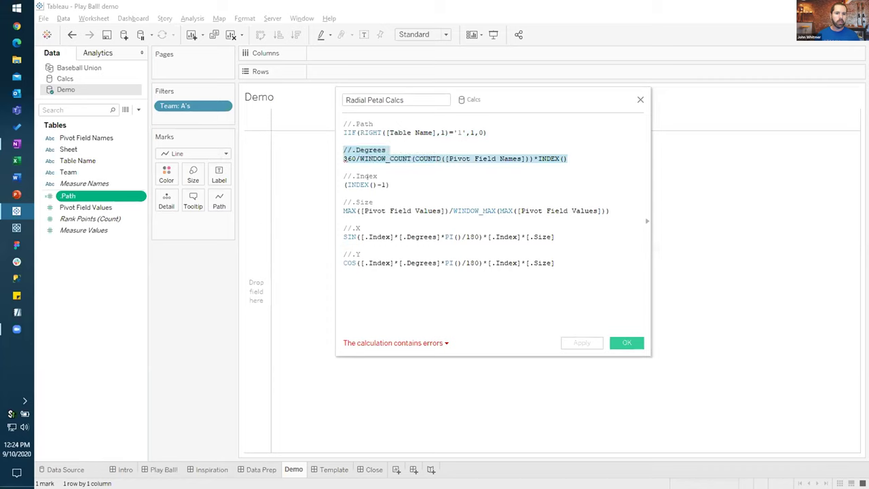
drag(395, 158, 85, 265)
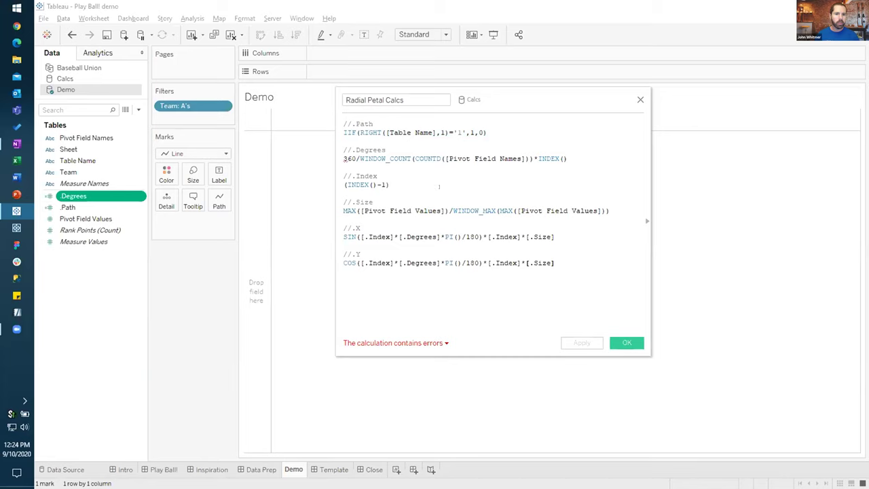
drag(342, 176, 96, 279)
drag(610, 211, 343, 202)
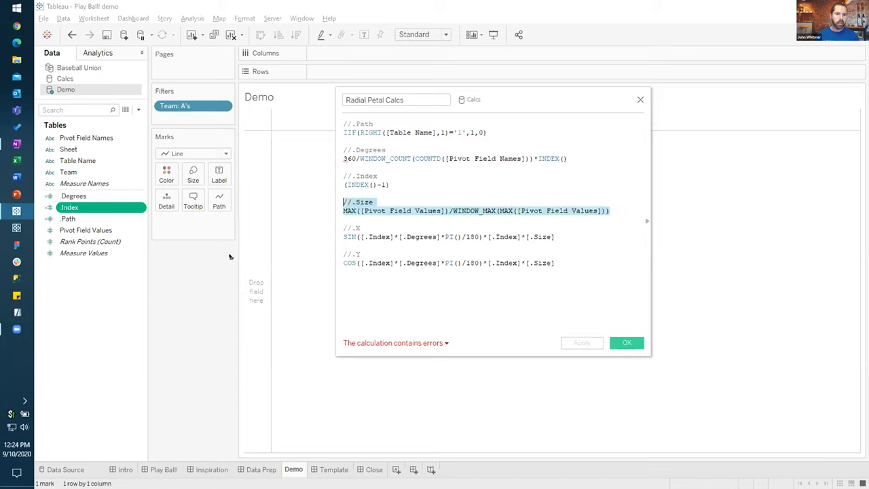
drag(229, 257, 114, 298)
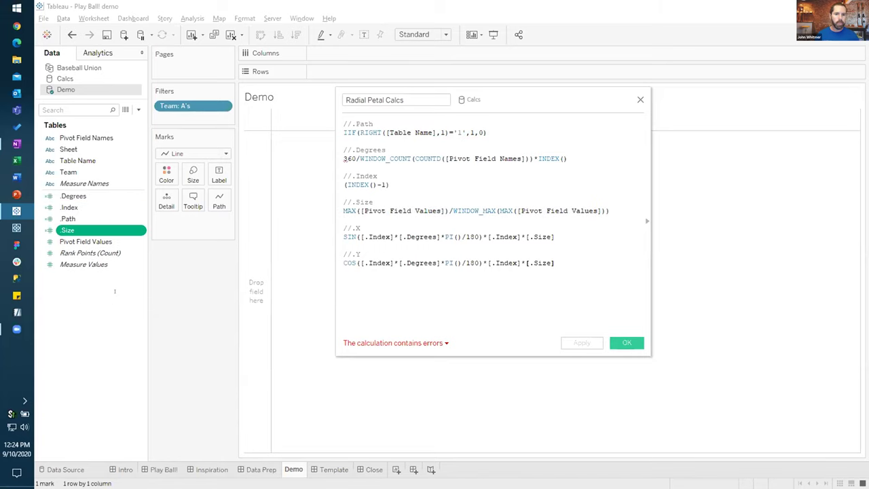
drag(557, 237, 72, 298)
drag(182, 306, 109, 299)
drag(554, 262, 344, 254)
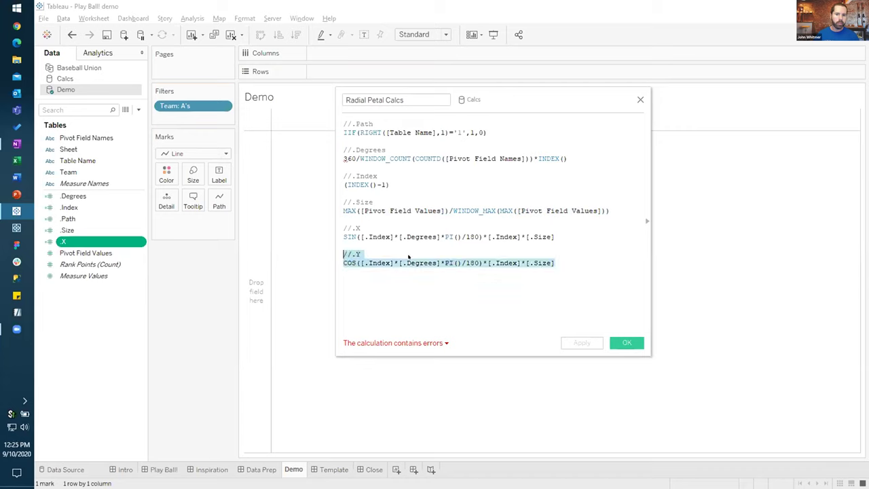
drag(408, 258, 99, 324)
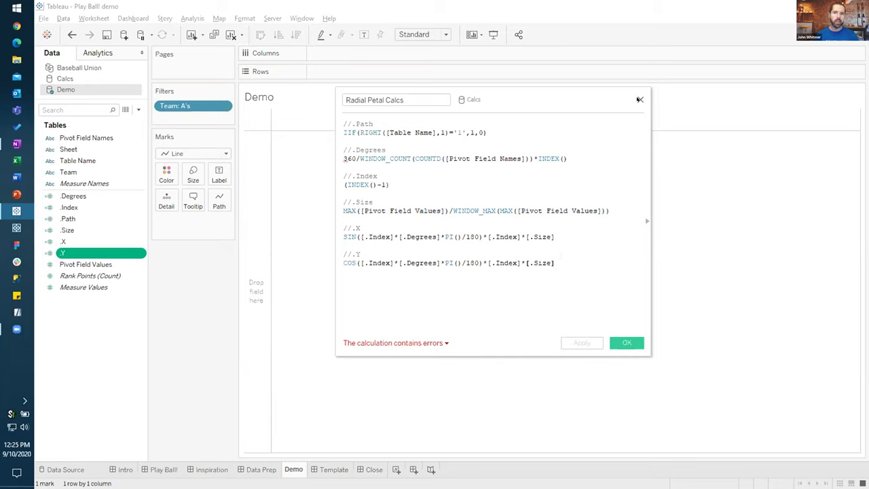
Create .Path (bin) from the .Path field with a bin size of 1.
click(639, 99)
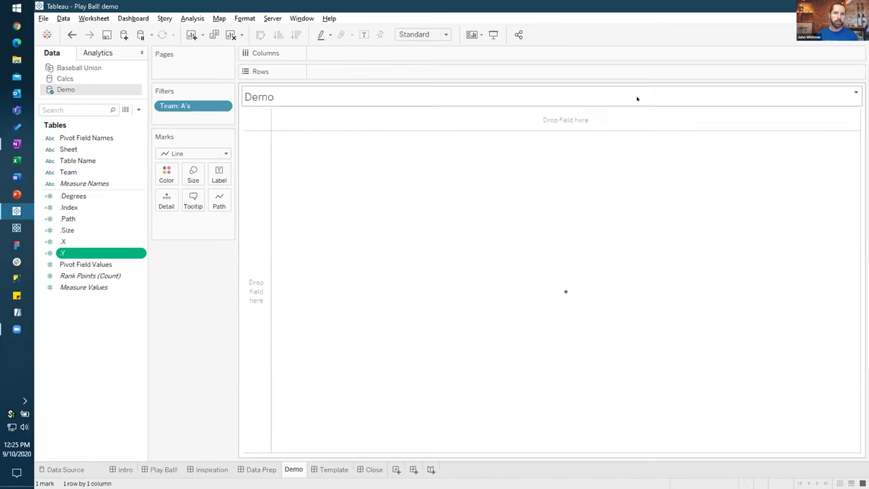
right_click(87, 219)
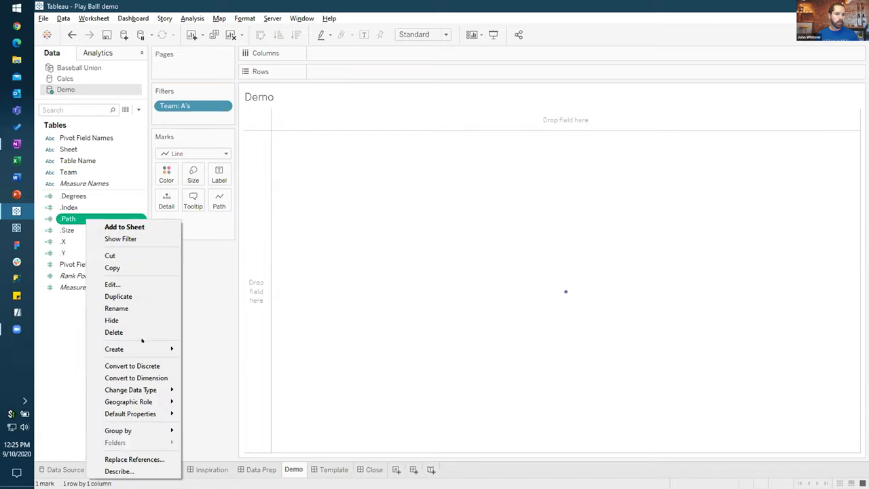
mouse_move(142, 349)
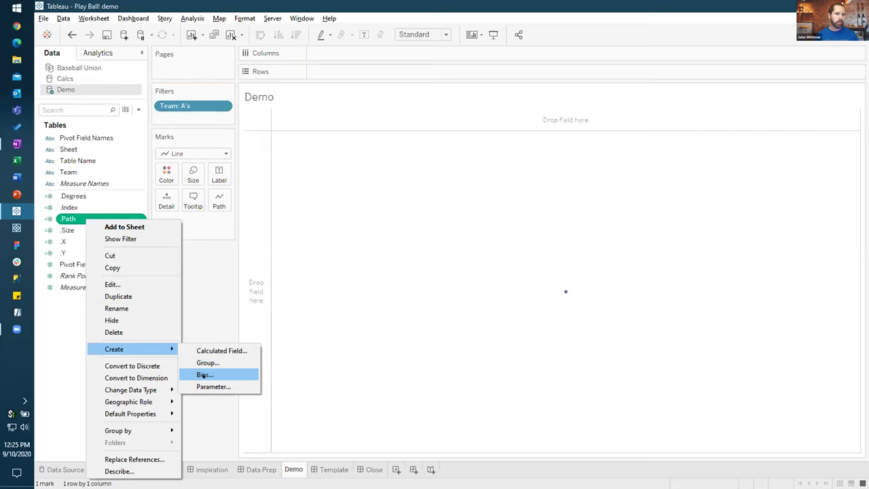
click(203, 375)
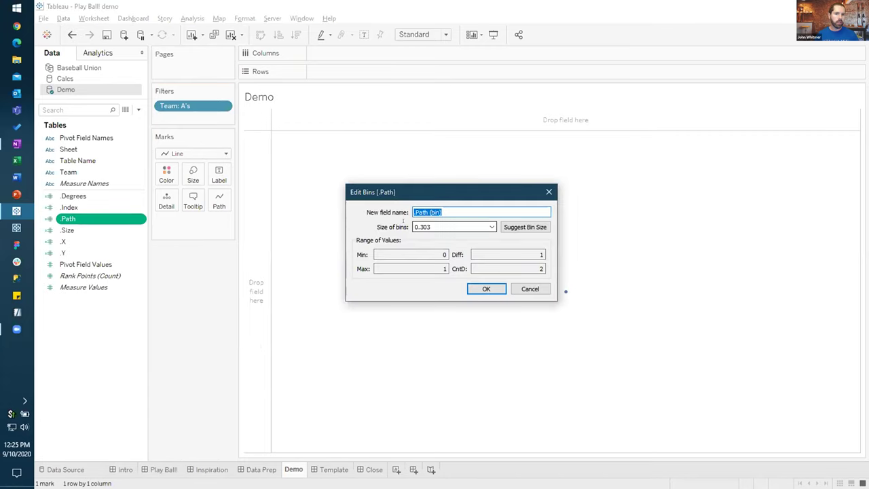
key(Tab)
text(1)
key(Return)
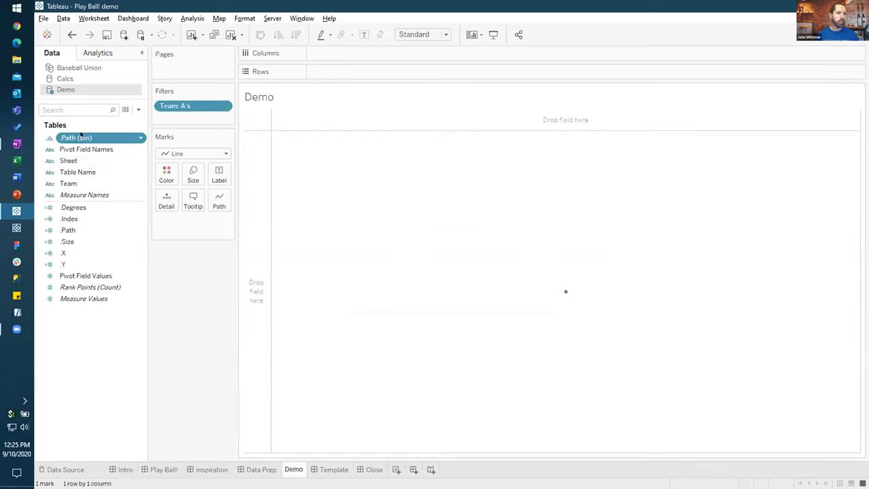
Add .Path (bin), Pivot Field Names and .Index to Detail on the Marks card.
drag(80, 134, 183, 229)
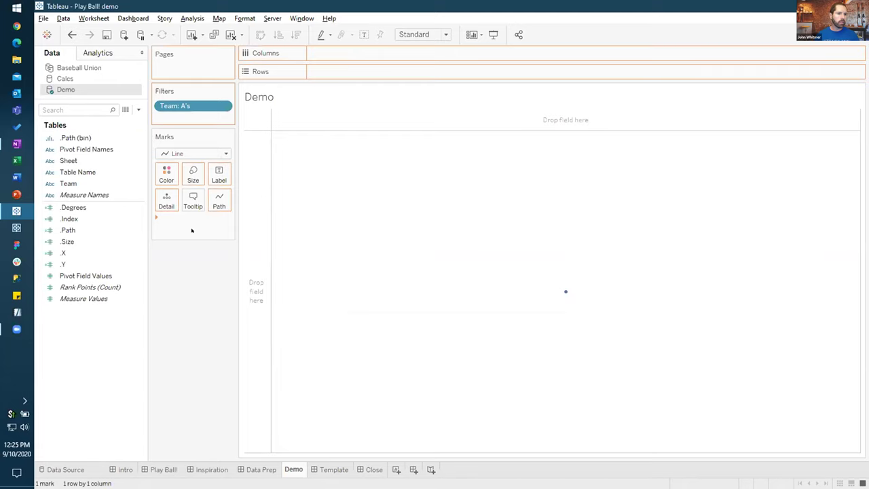
drag(192, 231, 192, 237)
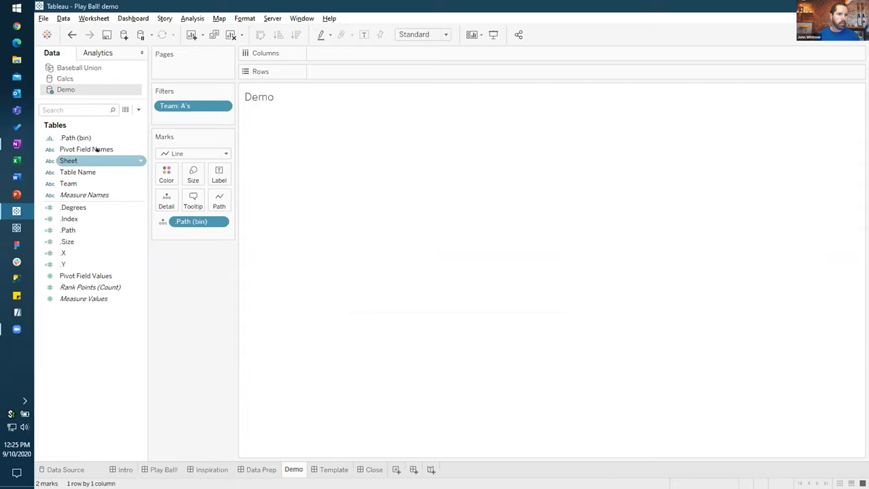
drag(100, 149, 184, 231)
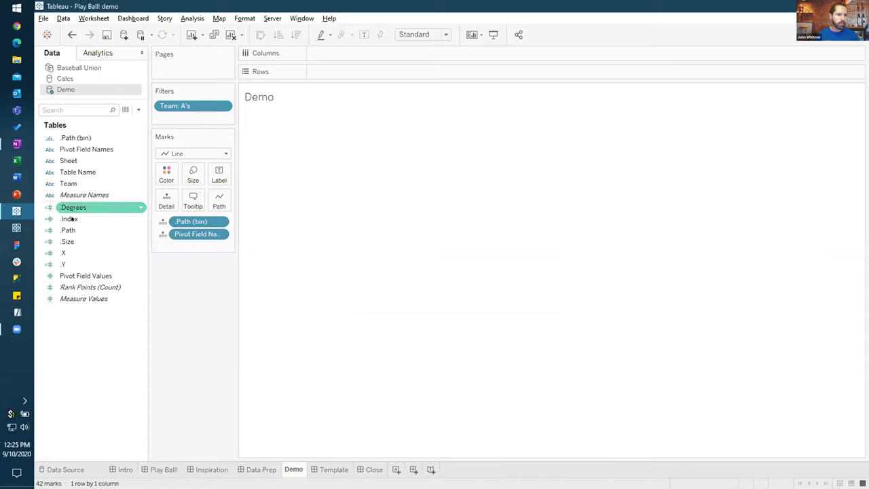
drag(71, 219, 185, 252)
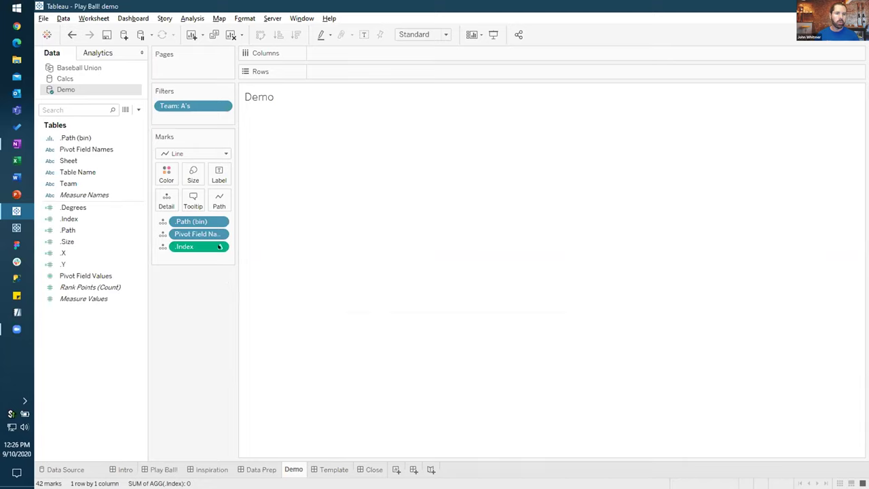
Set the .Index pill to compute using .Path (bin).
click(220, 246)
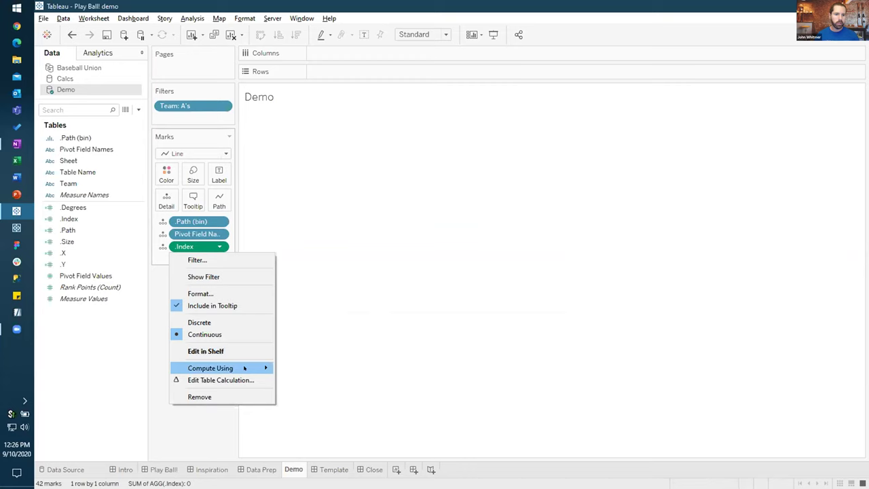
mouse_move(244, 368)
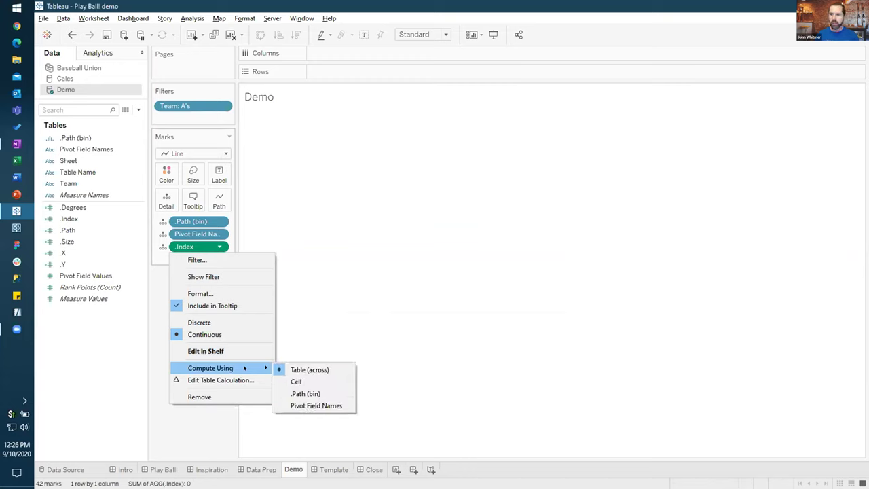
click(314, 394)
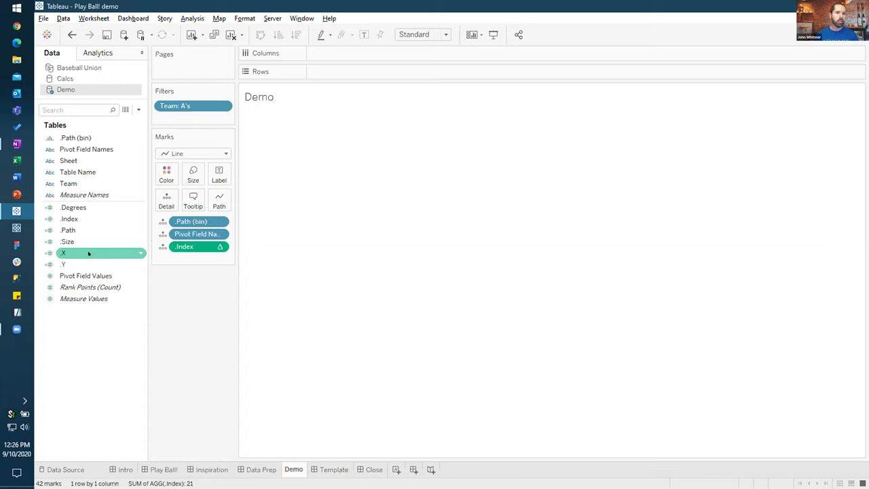
Put .X on Columns and .Y on Rows, computing .X along Pivot Field Names.
drag(89, 252, 350, 53)
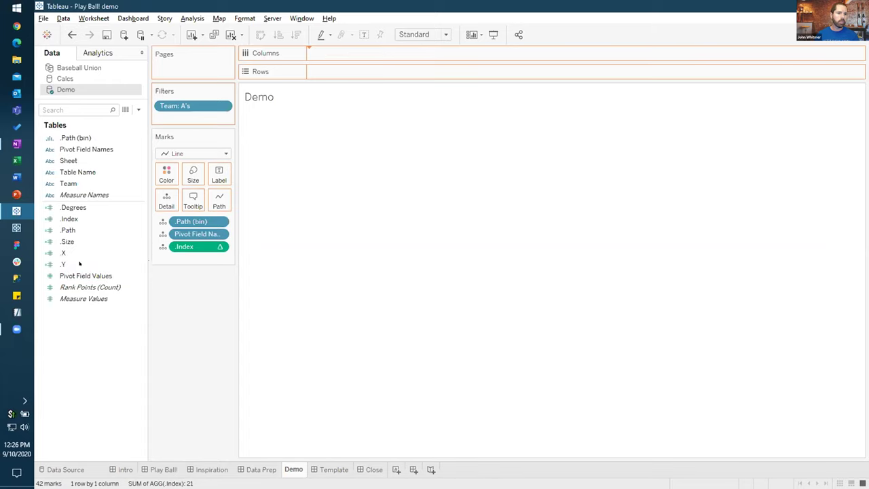
mouse_move(79, 264)
mouse_down()
mouse_move(326, 73)
mouse_move(348, 82)
mouse_up()
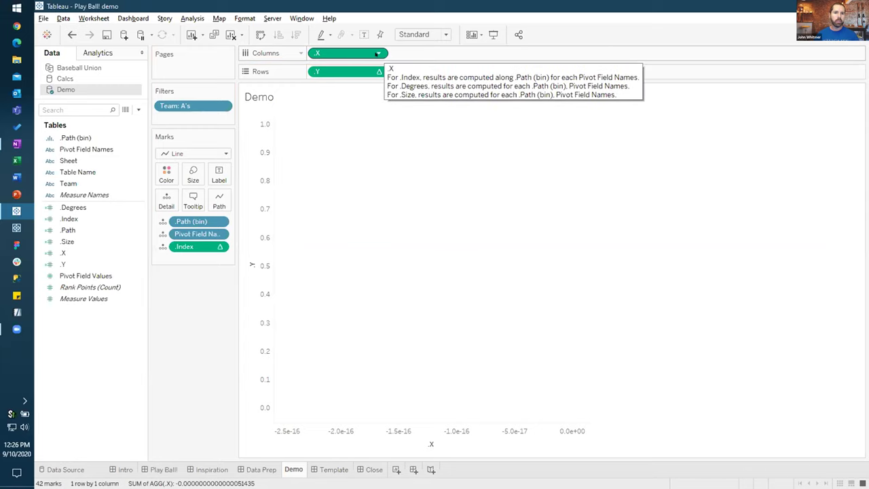
click(377, 53)
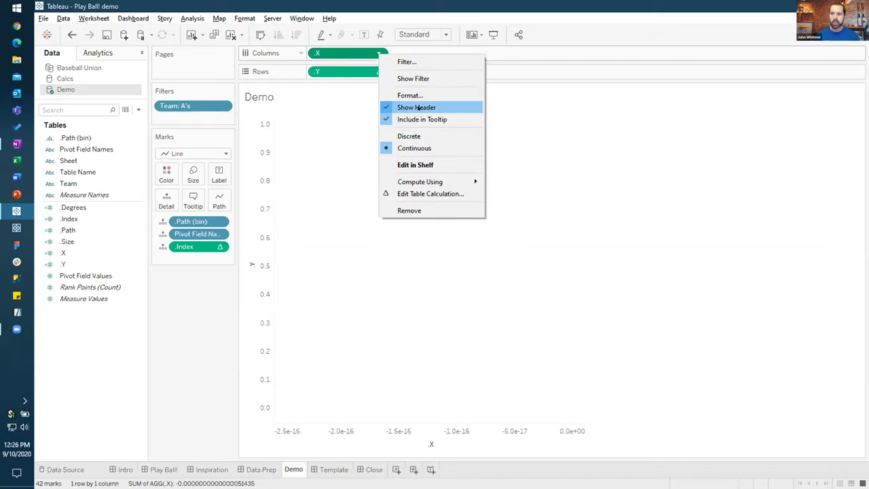
mouse_move(434, 180)
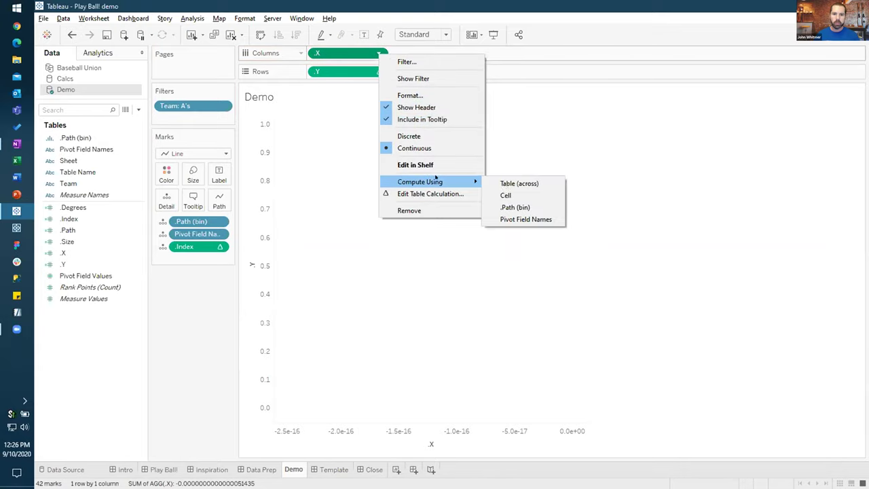
click(521, 213)
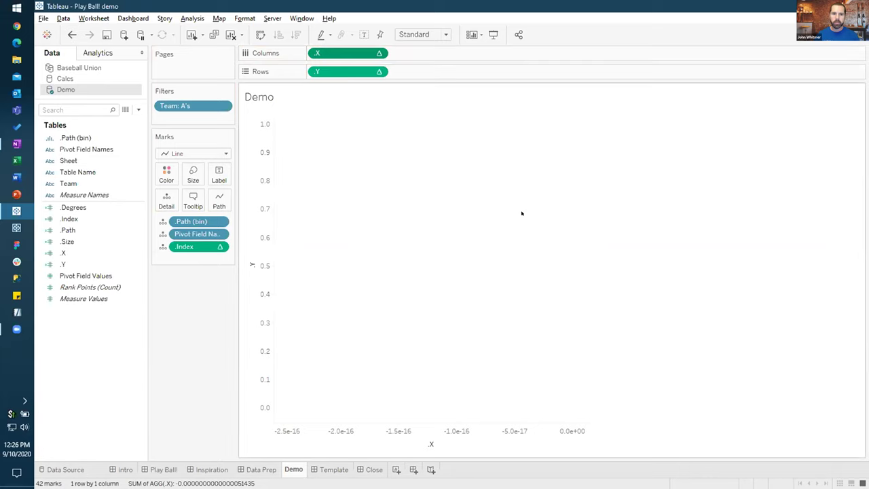
click(378, 53)
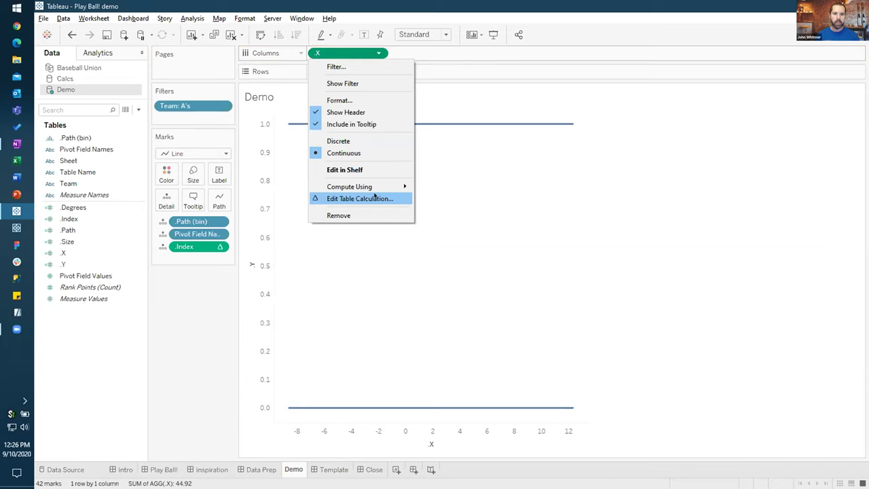
In .X's table calculation, compute nested .Index along .Path (bin) instead of Pivot Field Names.
click(374, 197)
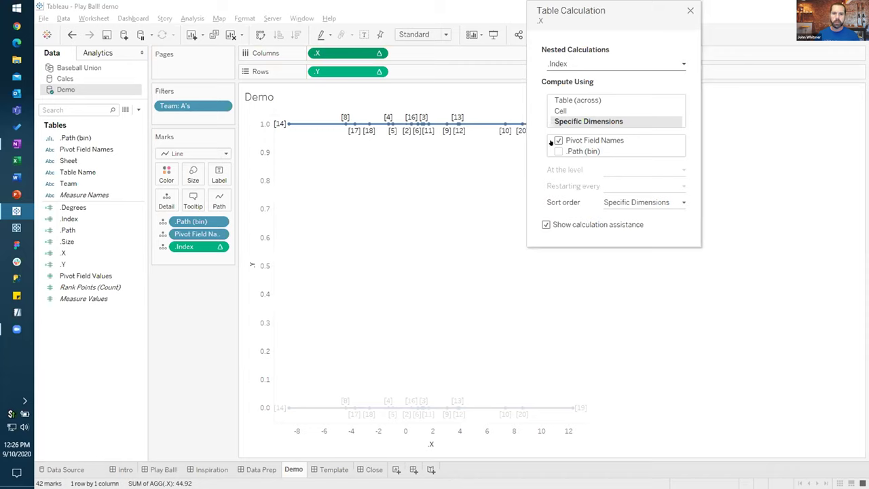
click(557, 141)
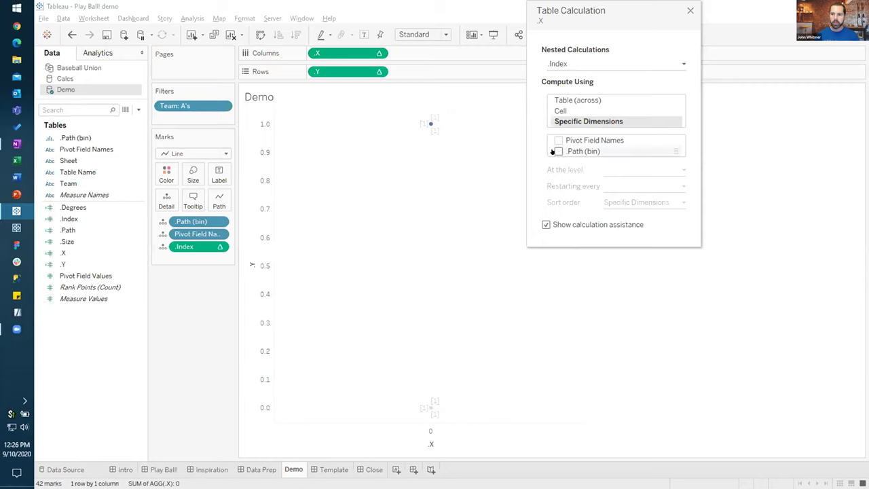
click(556, 151)
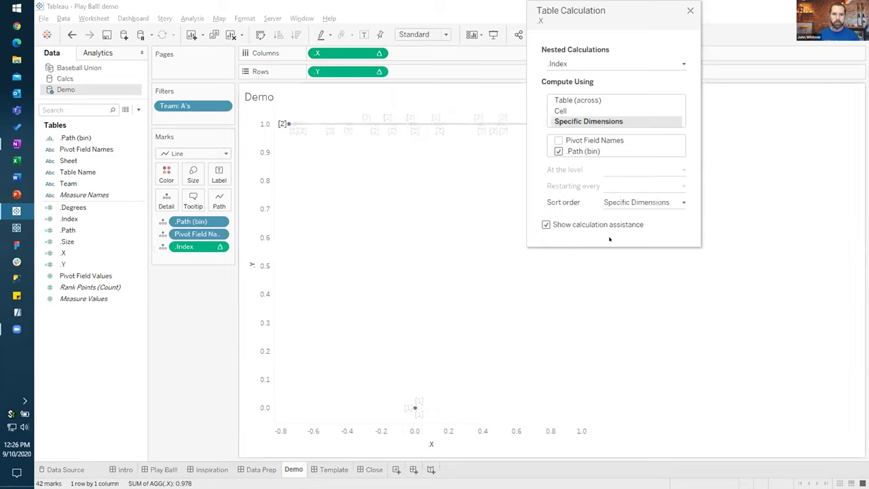
key(Escape)
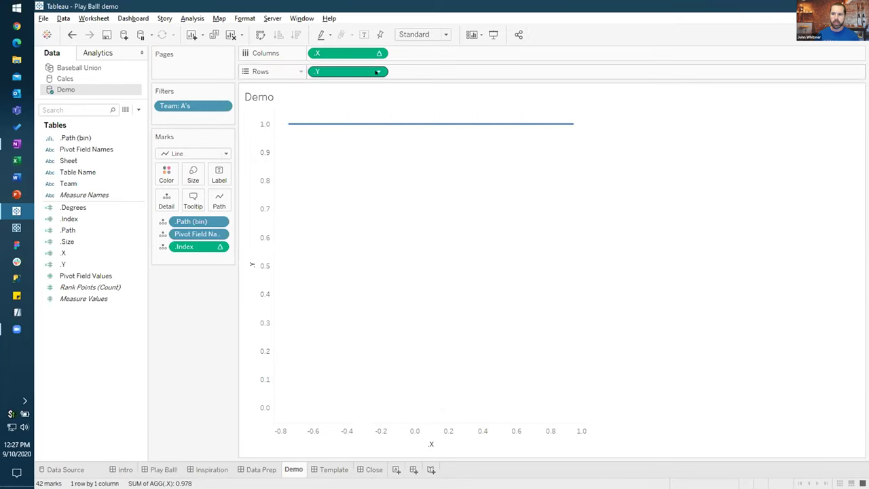
Set .Y to compute using Pivot Field Names from its pill menu.
click(377, 72)
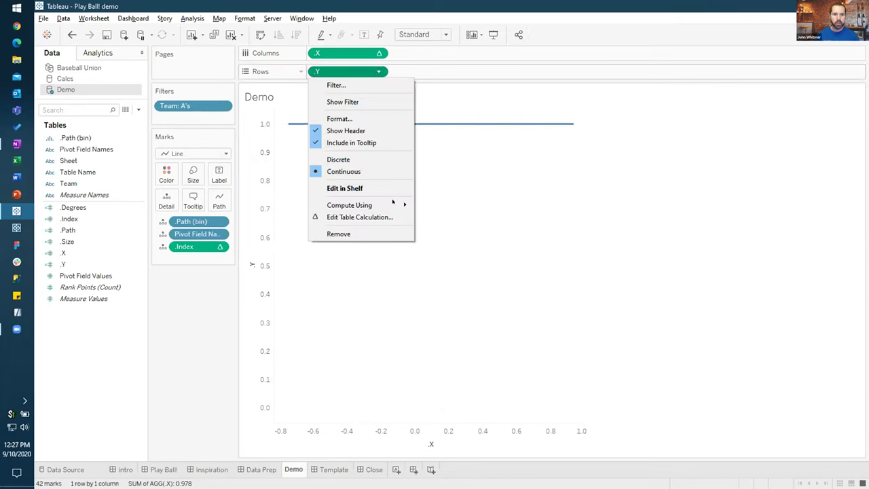
mouse_move(394, 204)
click(464, 242)
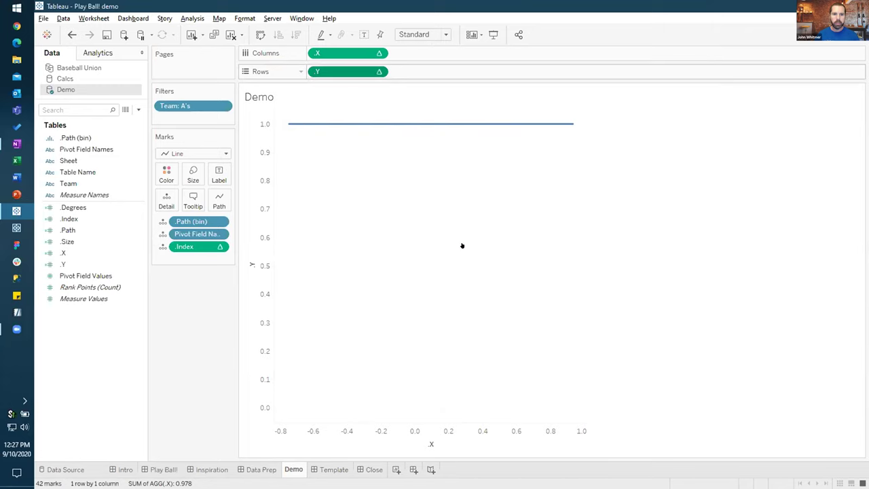
Edit .Y's table calculation to compute along .Path (bin) instead of Pivot Field Names.
click(377, 72)
click(377, 218)
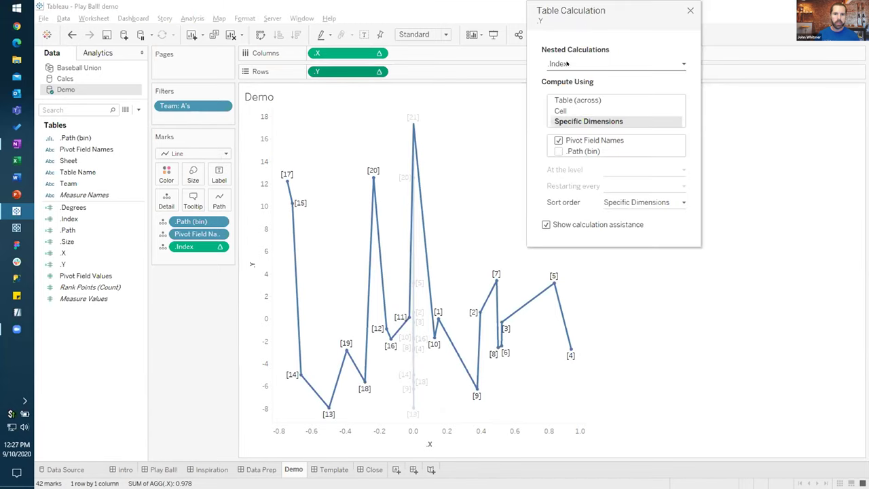
click(556, 141)
click(557, 151)
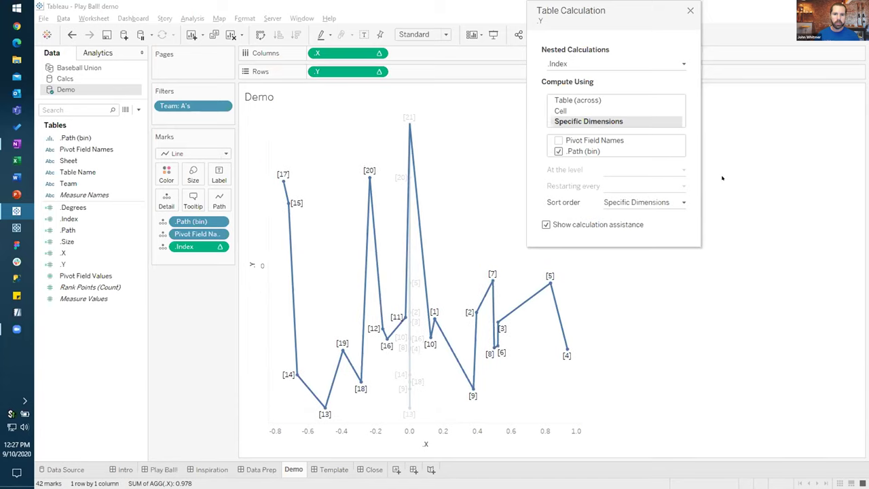
click(691, 10)
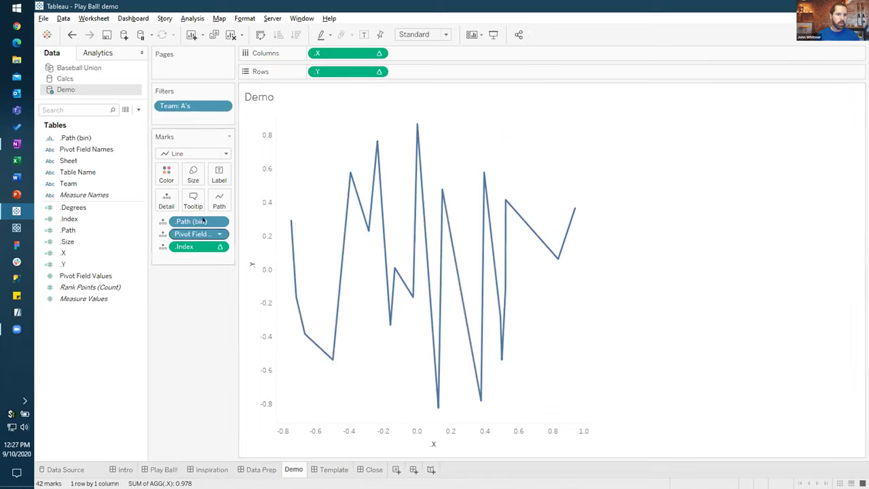
Set .Path (bin) as the Path on the Marks card, drawing 21 spokes from the centre.
click(162, 222)
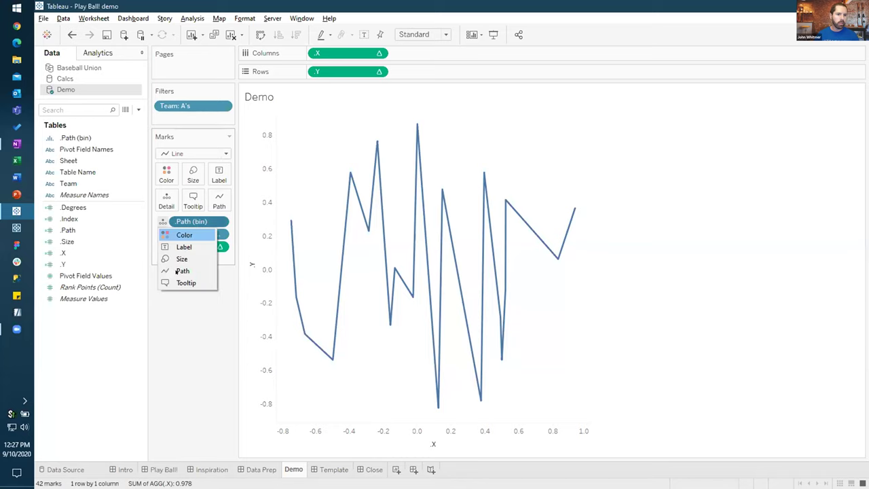
click(178, 271)
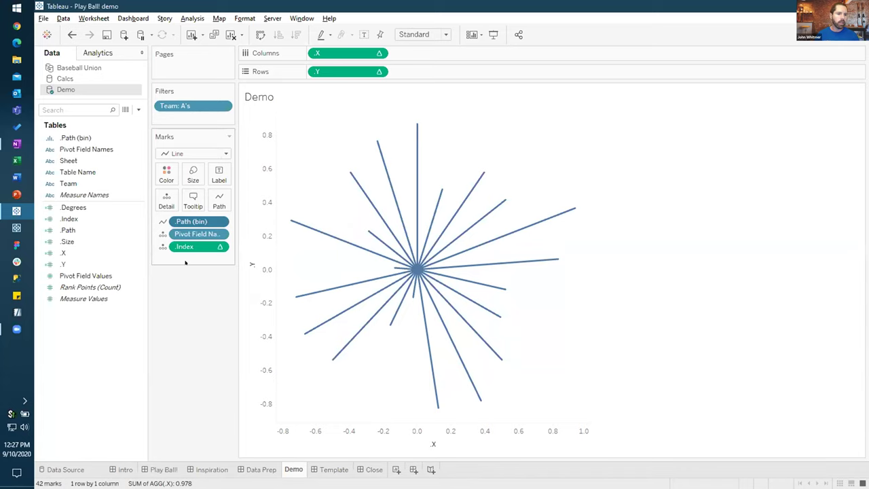
mouse_move(160, 246)
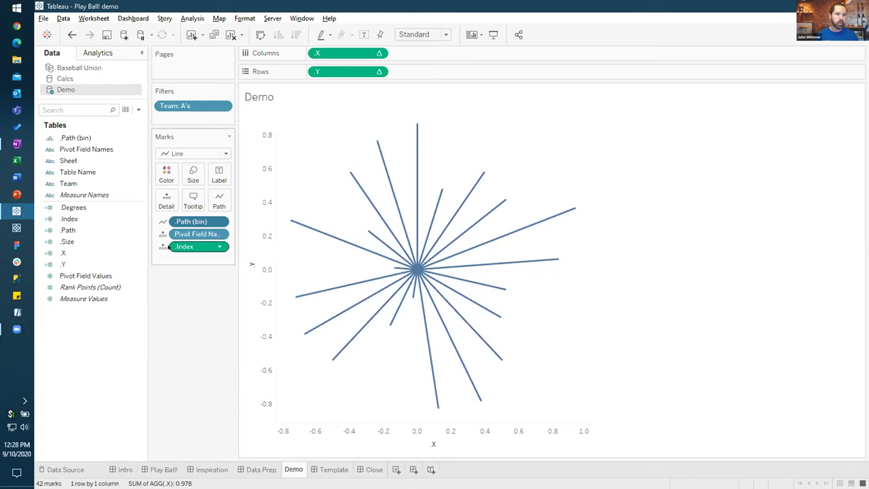
Put .Index on Size so each spoke thickens outward, with a 0–1 size legend.
click(160, 246)
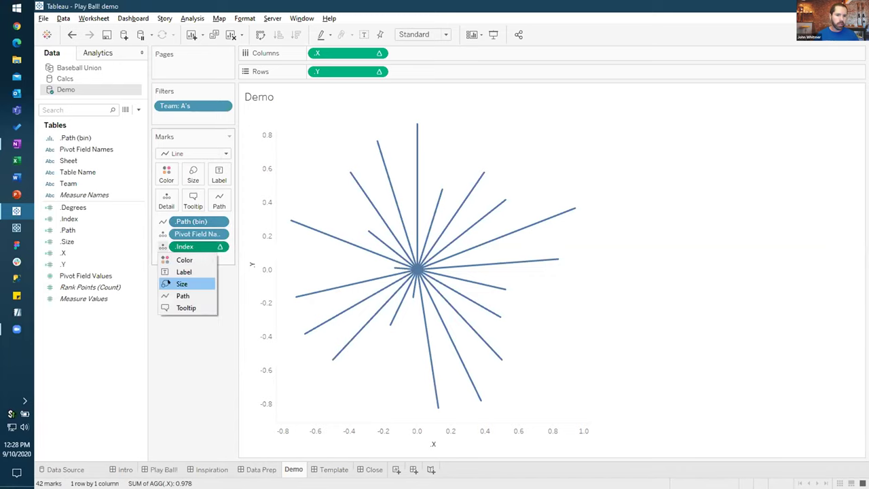
click(169, 282)
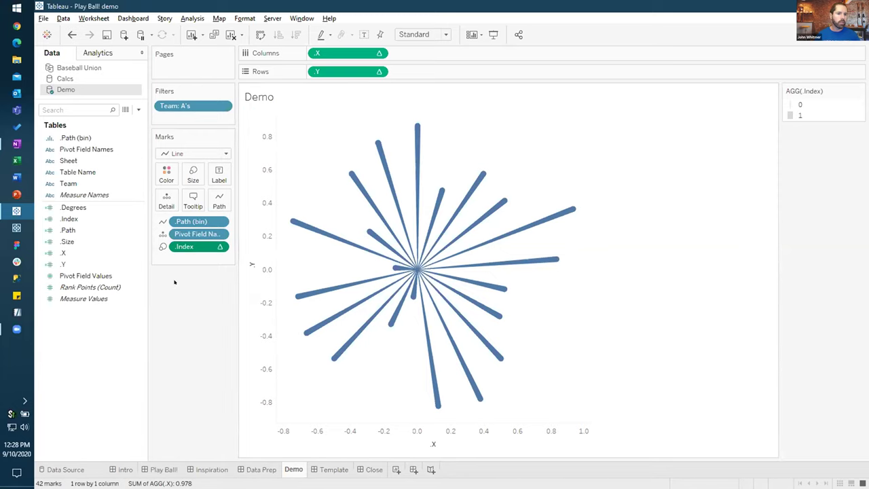
Put Pivot Field Names on Color, colouring each spoke by stat from Batting Avg to Whip.
click(161, 234)
click(173, 247)
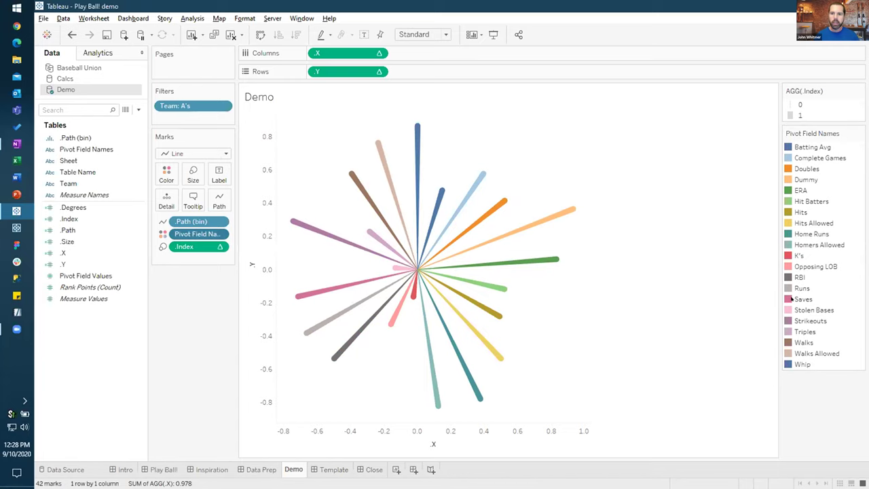
Drag Dummy to the bottom of the Pivot Field Names legend and clear the highlight.
click(807, 179)
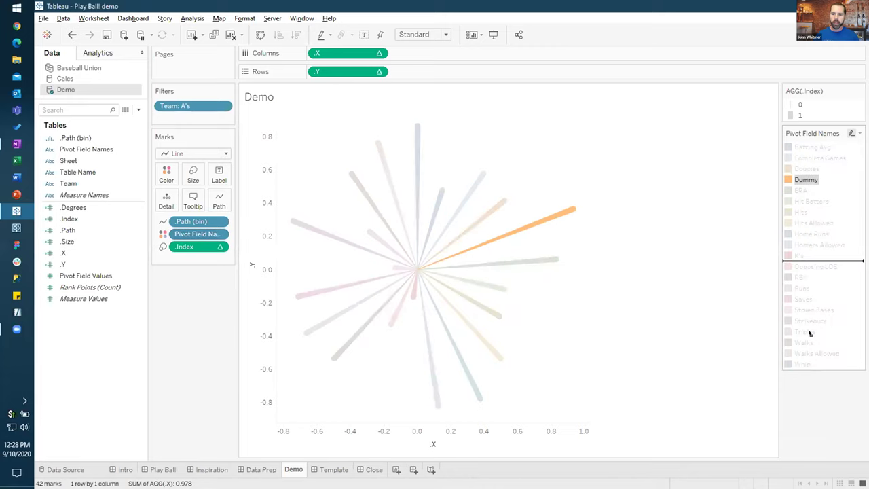
drag(810, 363, 811, 367)
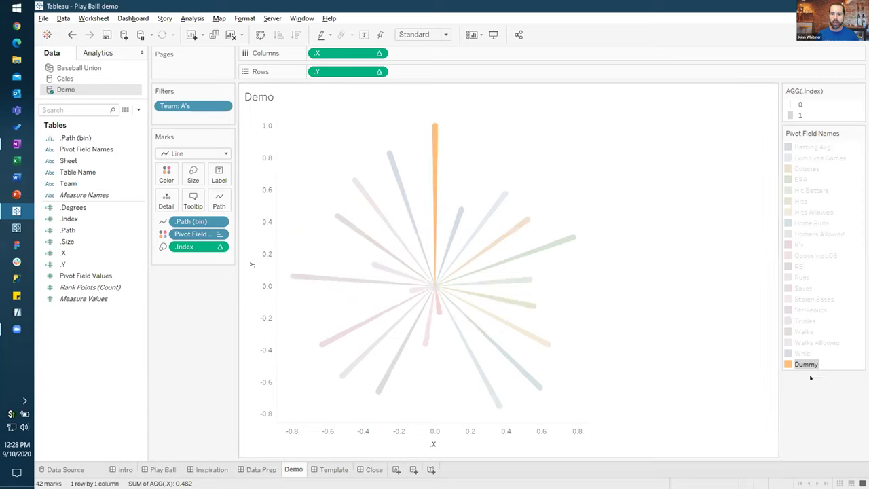
click(661, 237)
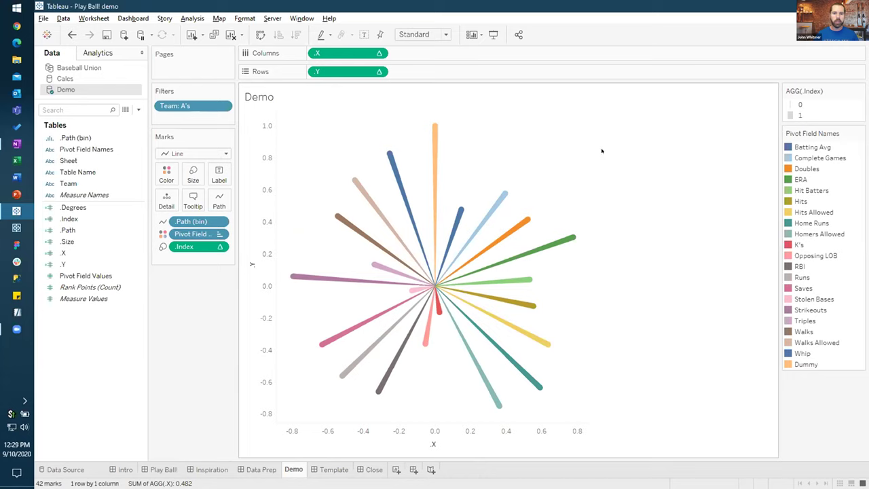
mouse_move(435, 159)
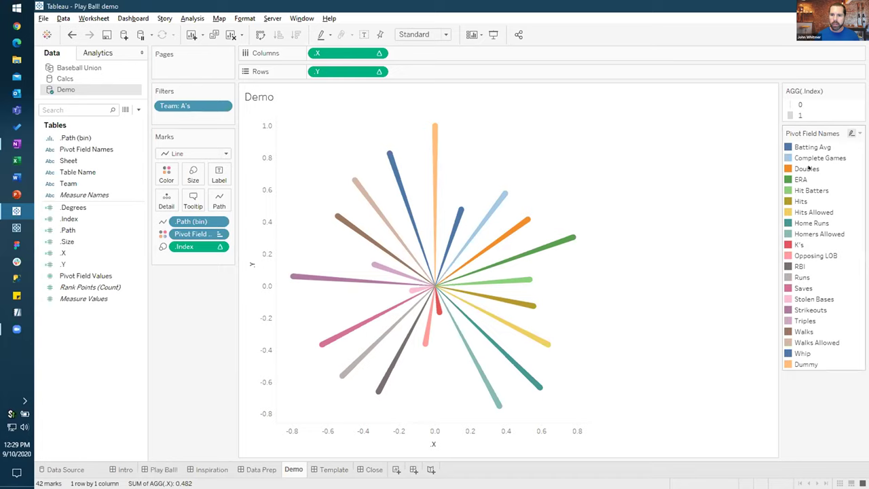
Drag Doubles, Hits, Home Runs, RBI and Runs up under Batting Avg in the legend.
mouse_move(809, 160)
mouse_down()
mouse_move(836, 178)
mouse_move(810, 159)
mouse_up()
click(818, 190)
drag(802, 201, 803, 159)
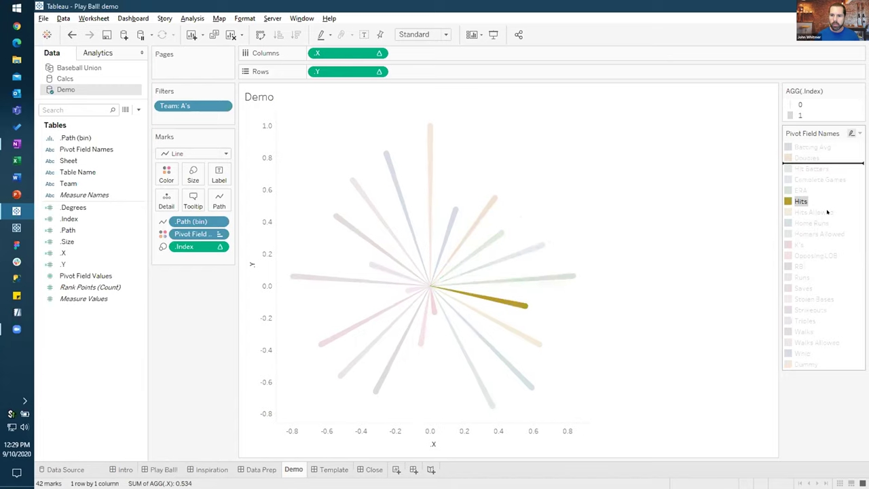
click(809, 223)
drag(809, 223, 810, 173)
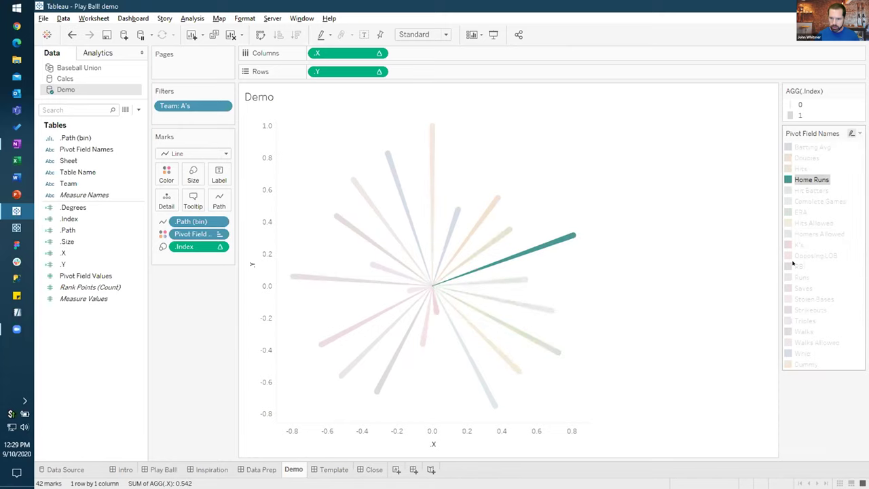
drag(793, 265, 794, 189)
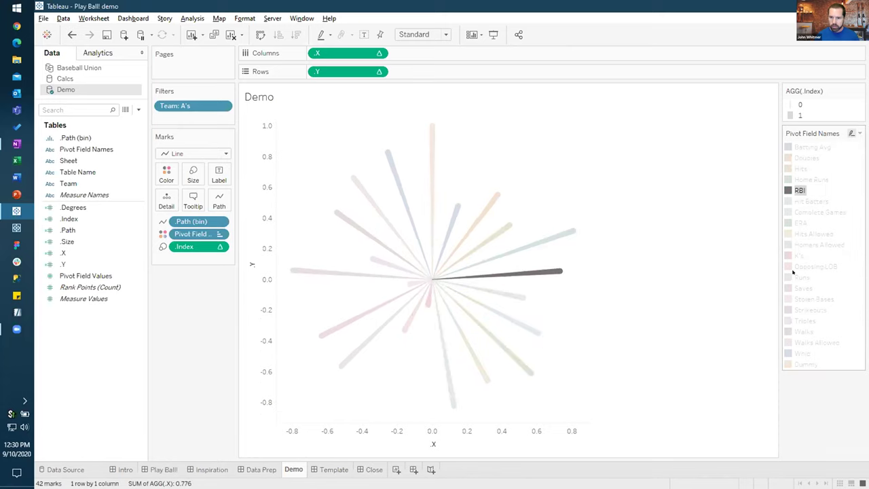
drag(794, 274, 820, 184)
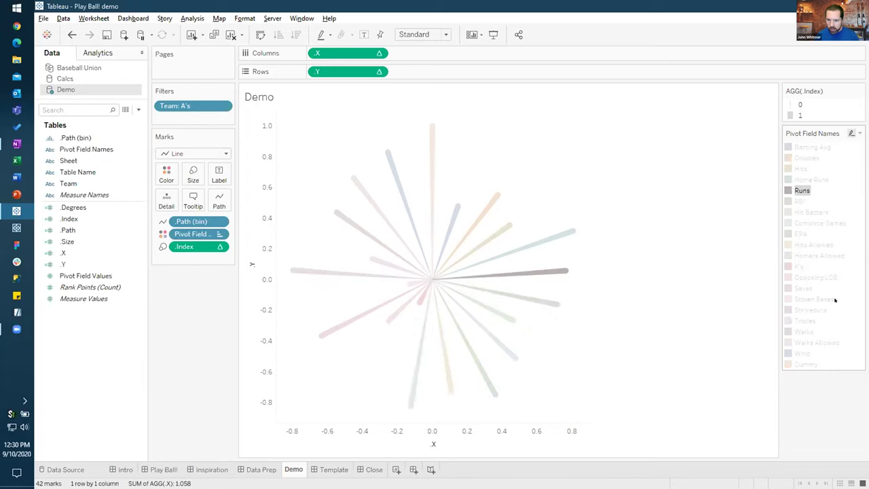
Move Stolen Bases, Strikeouts, Triples and Walks up in the legend order, then clear the highlight.
drag(825, 299, 820, 174)
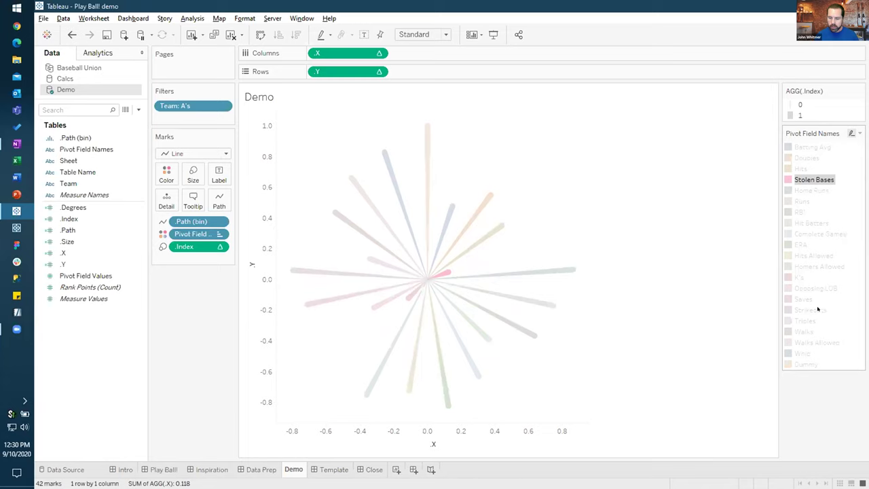
drag(817, 309, 819, 189)
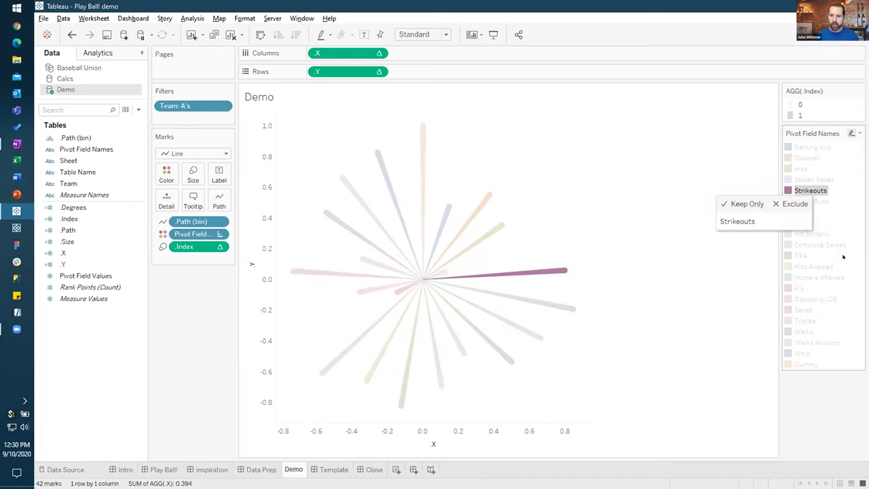
right_click(802, 332)
click(718, 363)
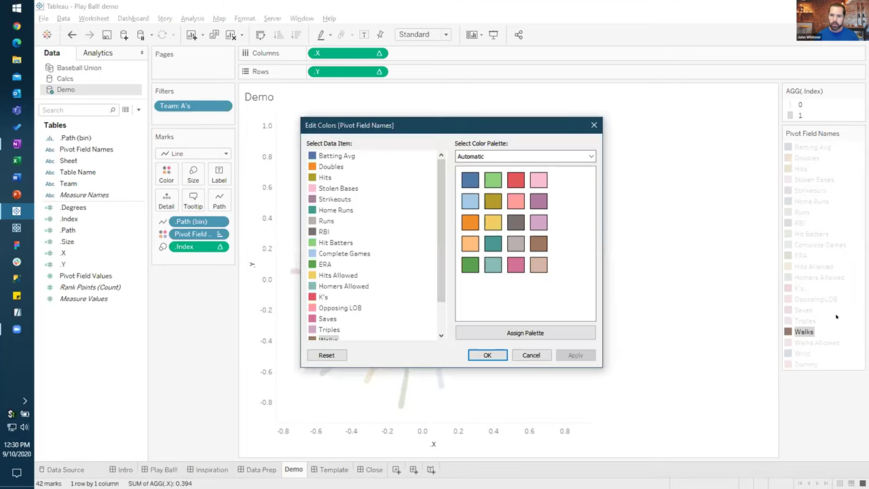
key(Escape)
drag(807, 321, 810, 203)
click(809, 332)
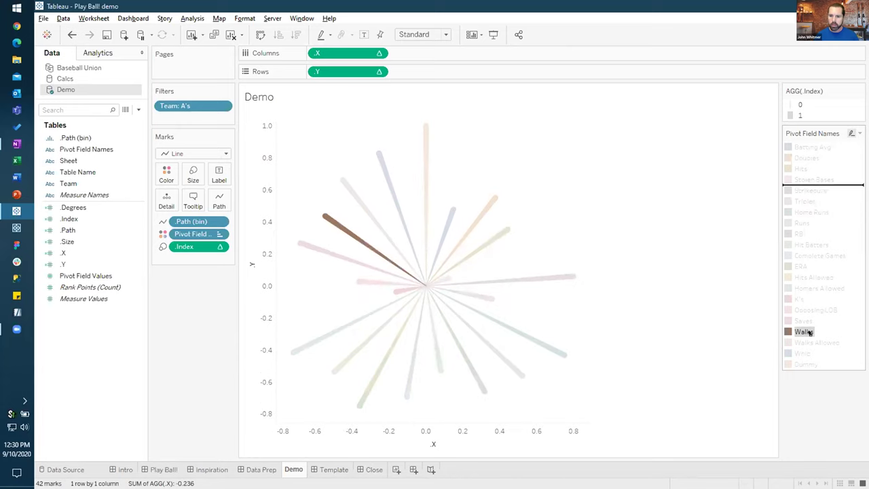
drag(809, 332, 805, 187)
click(826, 411)
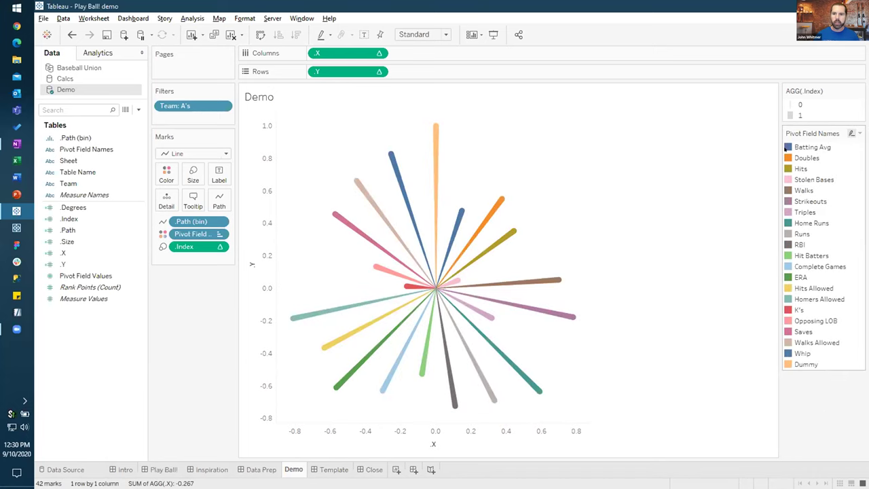
In Edit Colors, colour the pitching stats from Complete Games through Whip red.
double_click(788, 147)
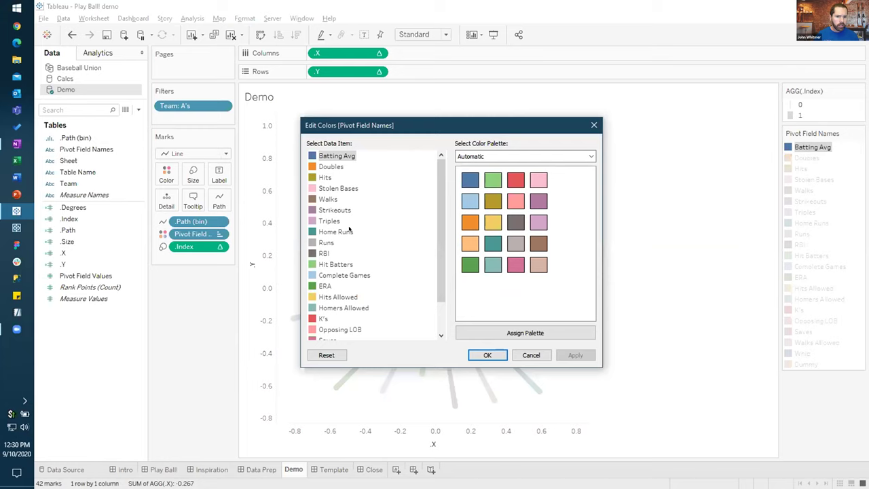
shift+click(331, 264)
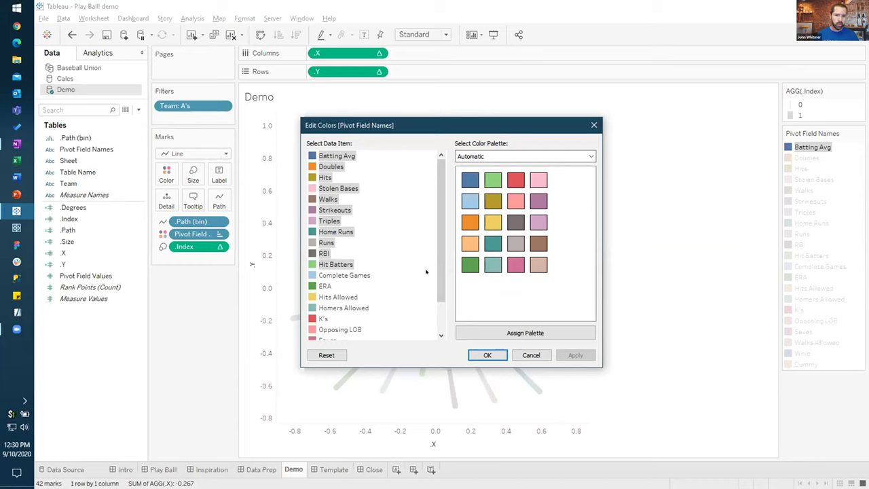
click(345, 275)
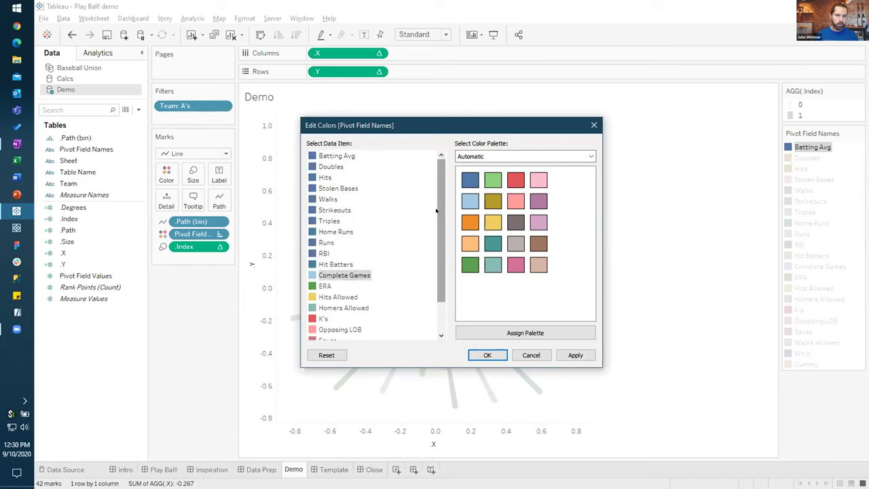
scroll(437, 210, down, 2)
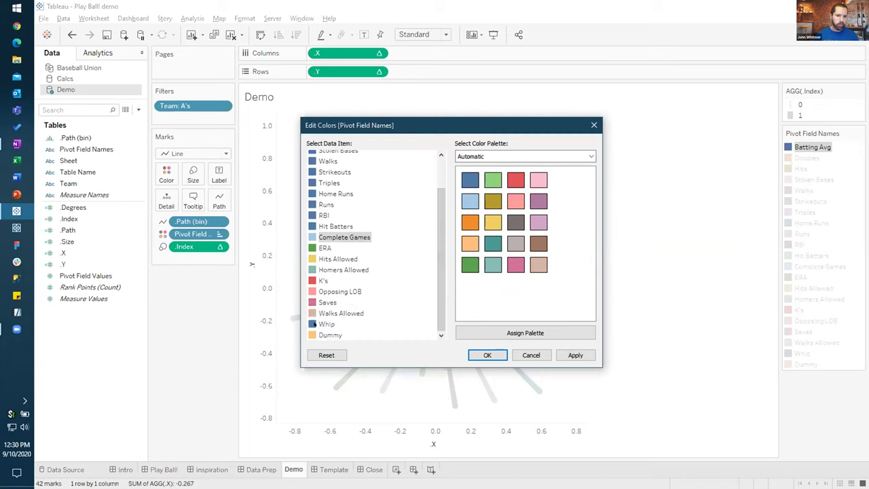
shift+click(307, 325)
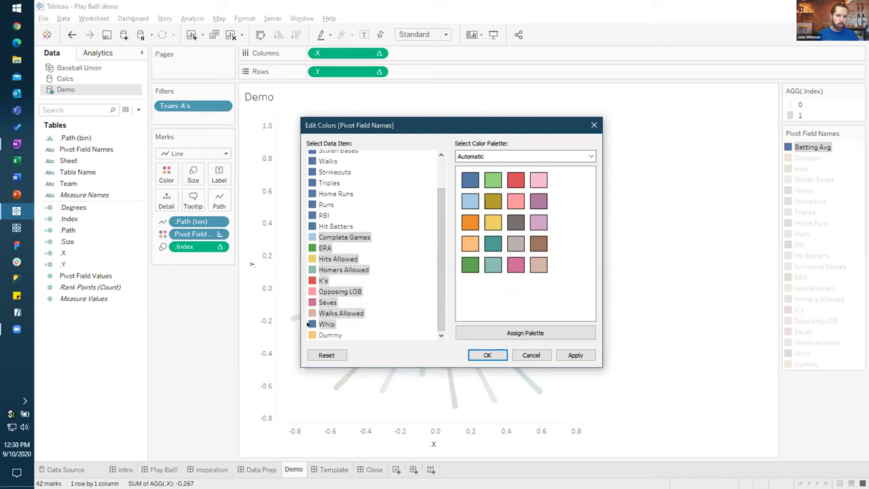
click(511, 179)
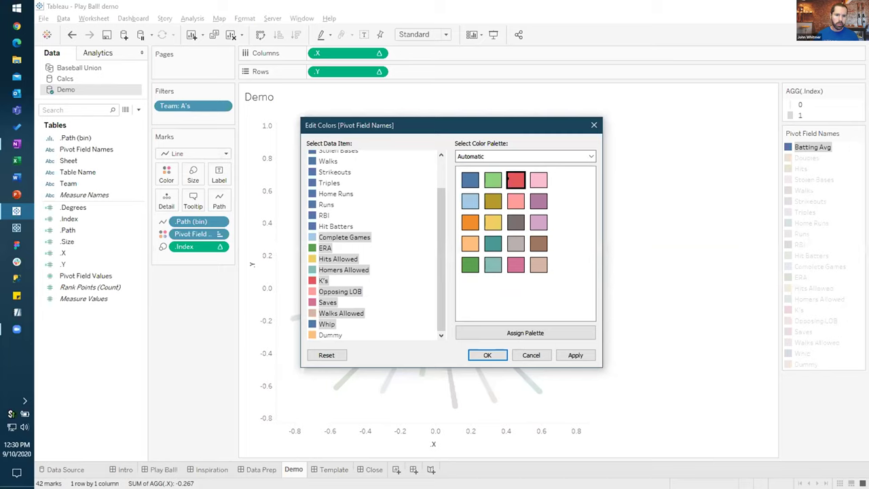
Set the Dummy item to white sampled from the chart background and apply the colours.
double_click(312, 335)
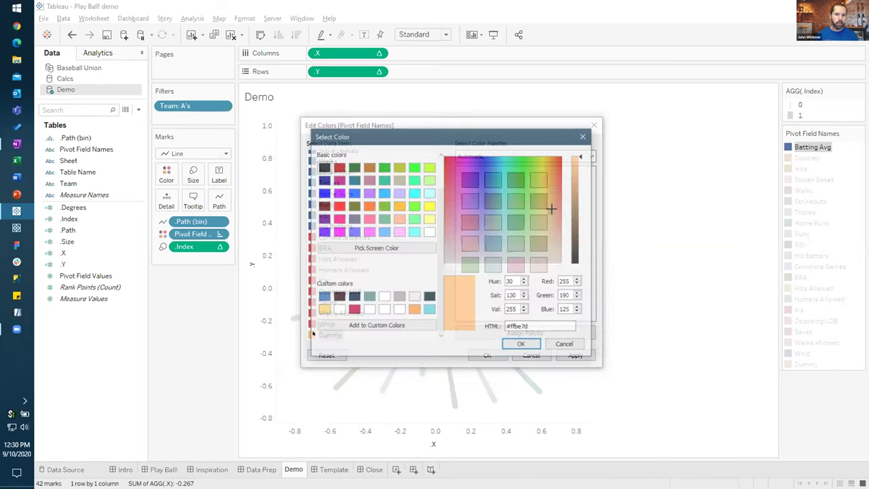
click(370, 249)
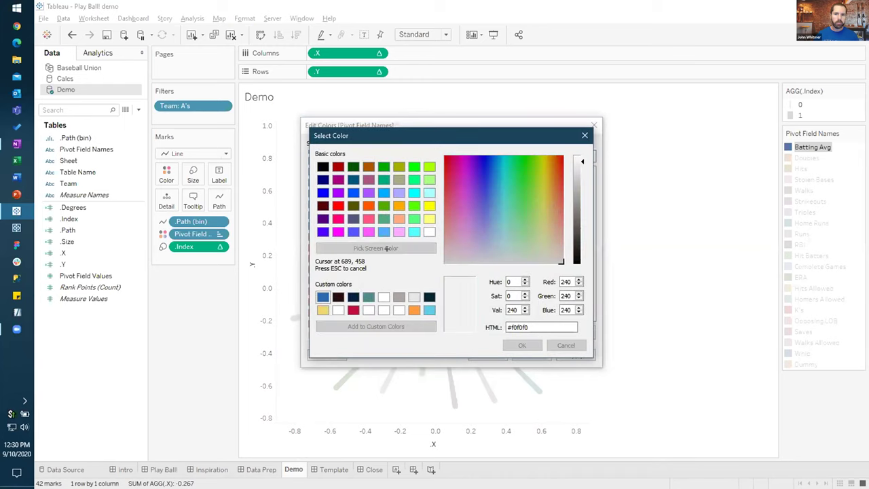
click(677, 132)
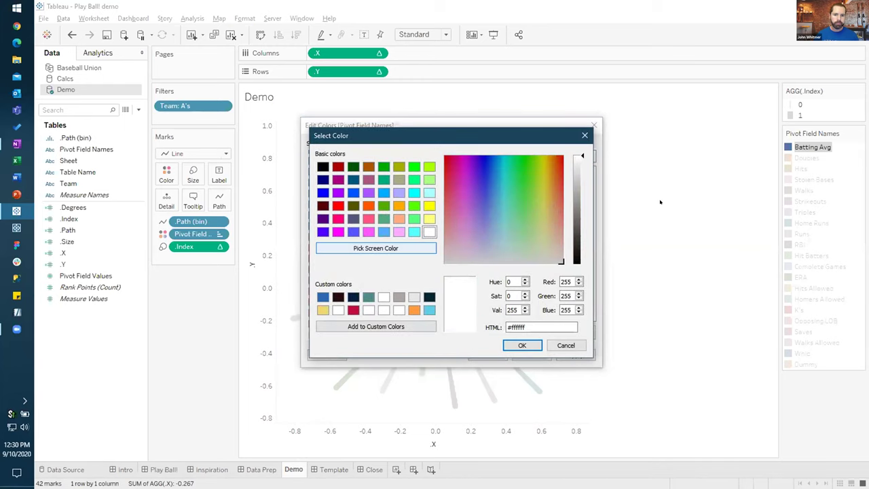
click(522, 346)
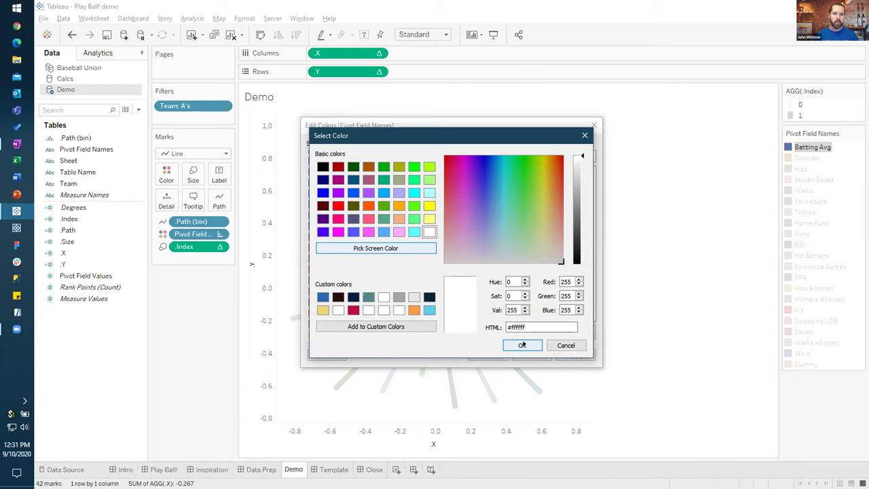
click(522, 345)
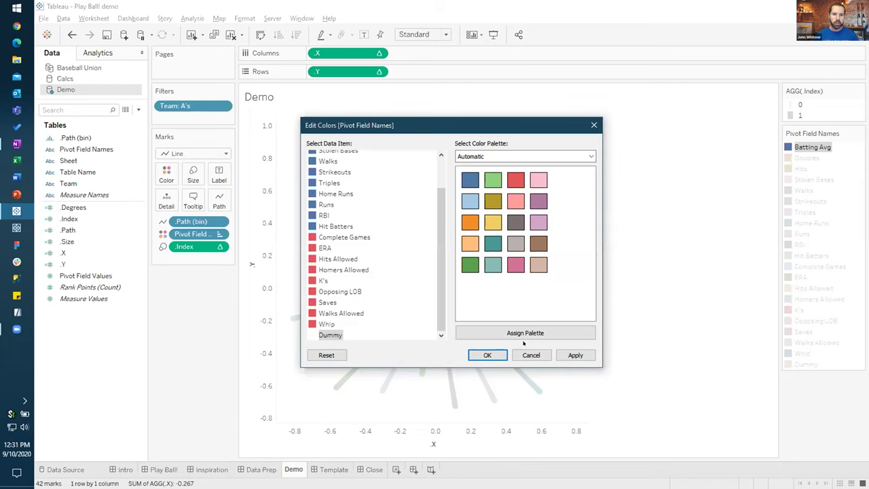
key(Return)
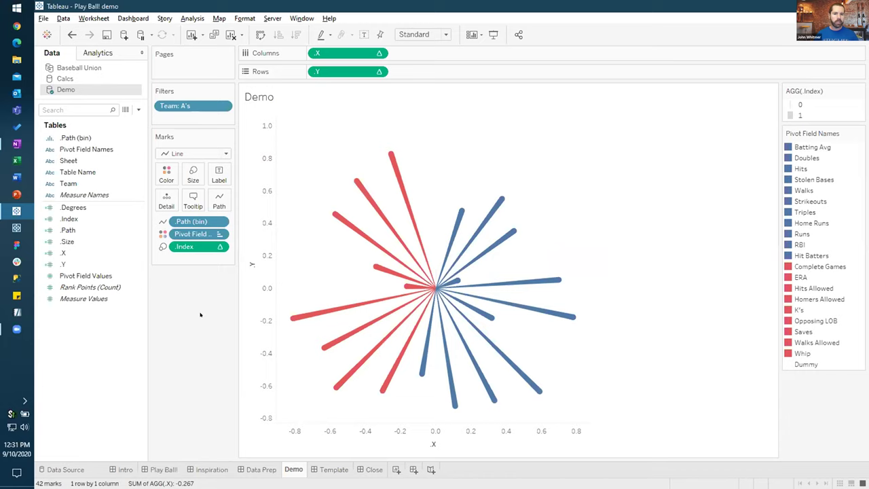
Make the lines slightly thicker, set colour opacity to 79%, and add round end markers.
click(192, 174)
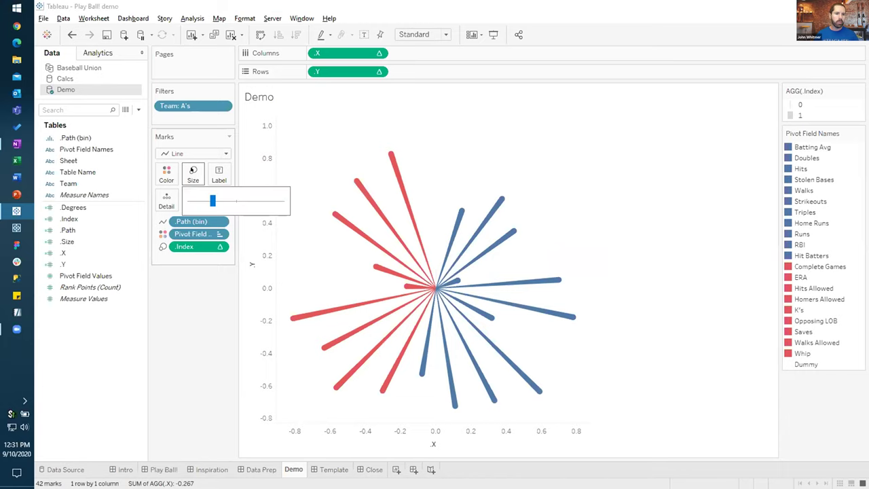
drag(213, 198, 218, 197)
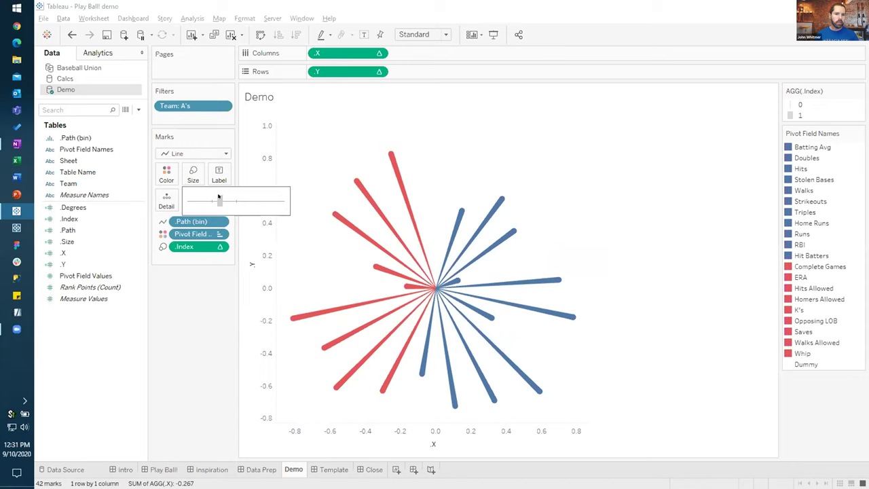
click(167, 174)
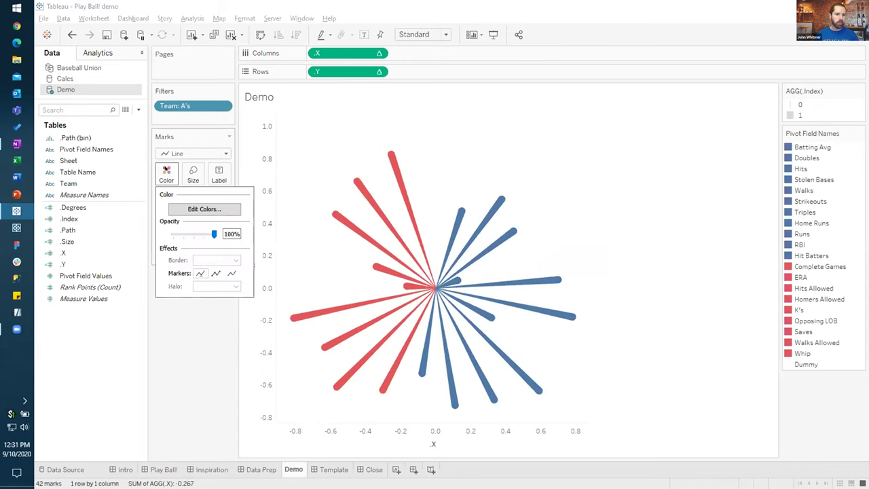
click(203, 236)
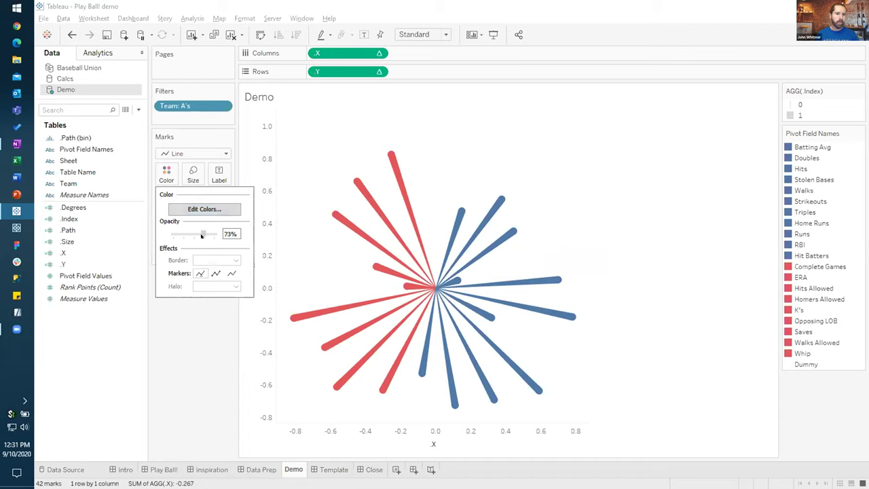
drag(202, 236, 205, 235)
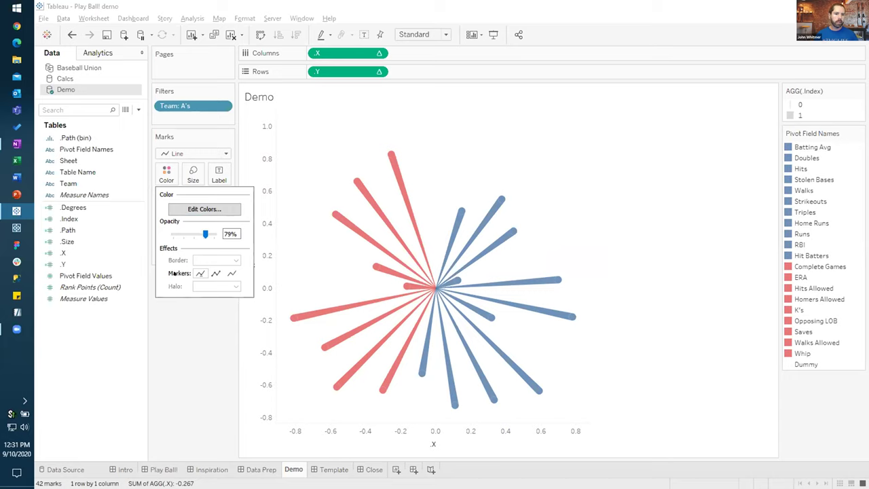
click(215, 273)
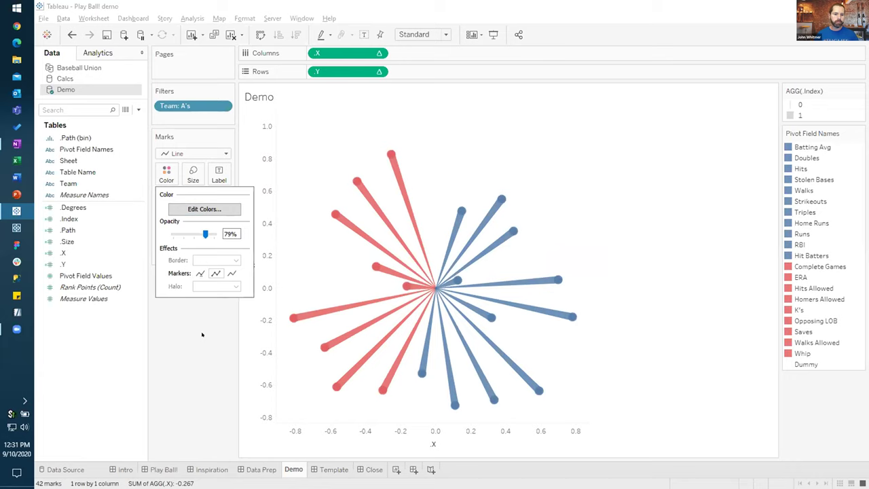
click(202, 334)
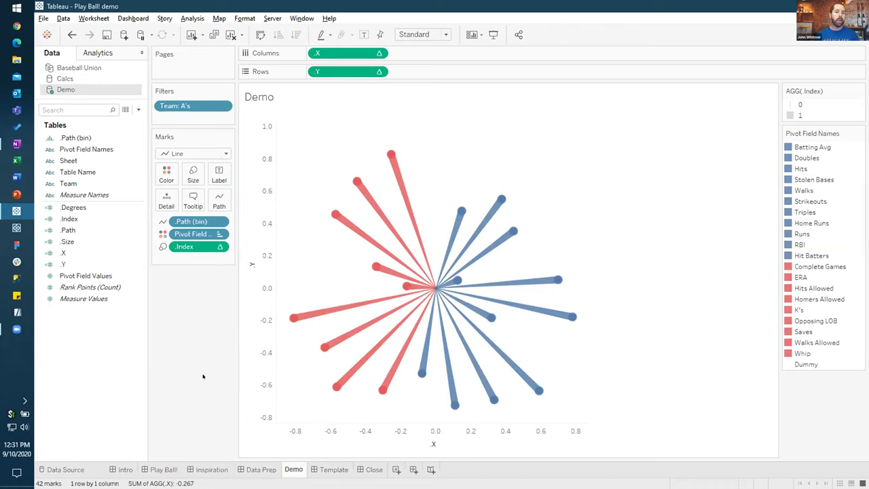
Show the Template sheet in Presentation Mode and advance to the Thank you! closing sheet.
click(333, 470)
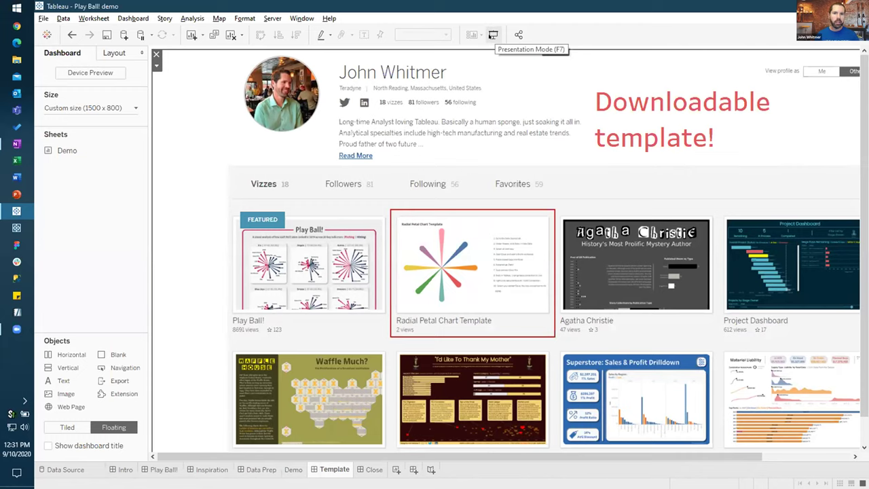
click(493, 35)
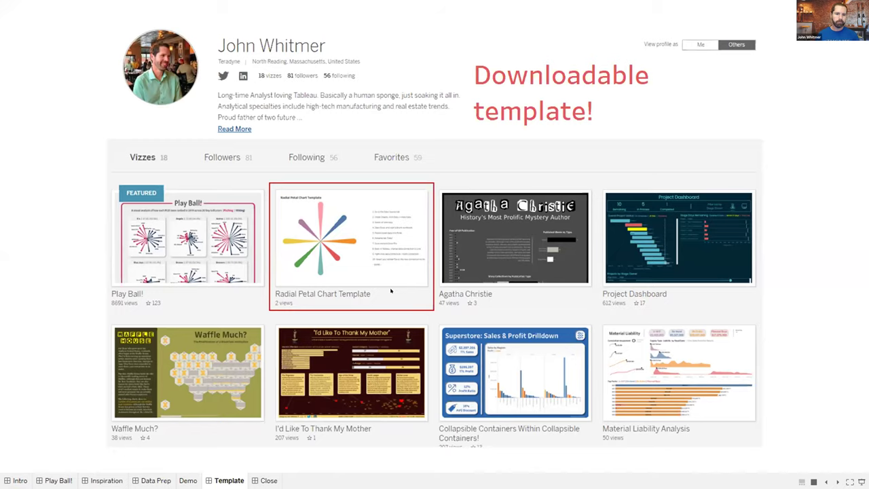
click(264, 480)
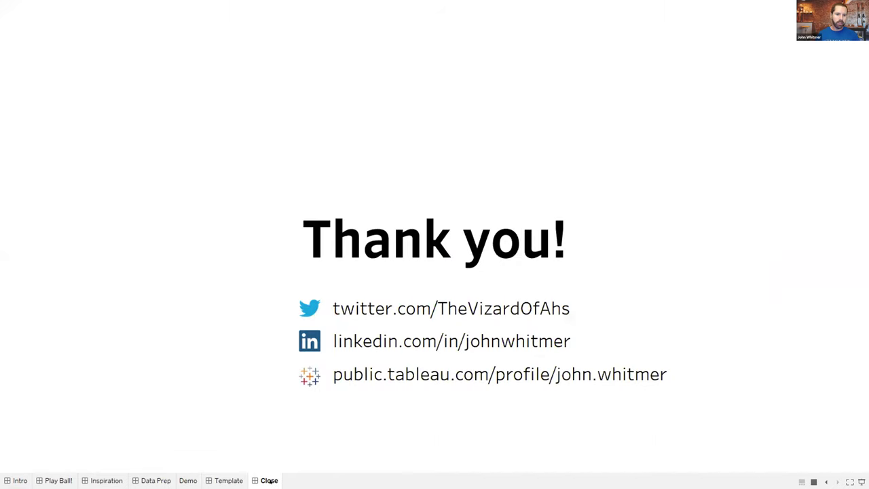
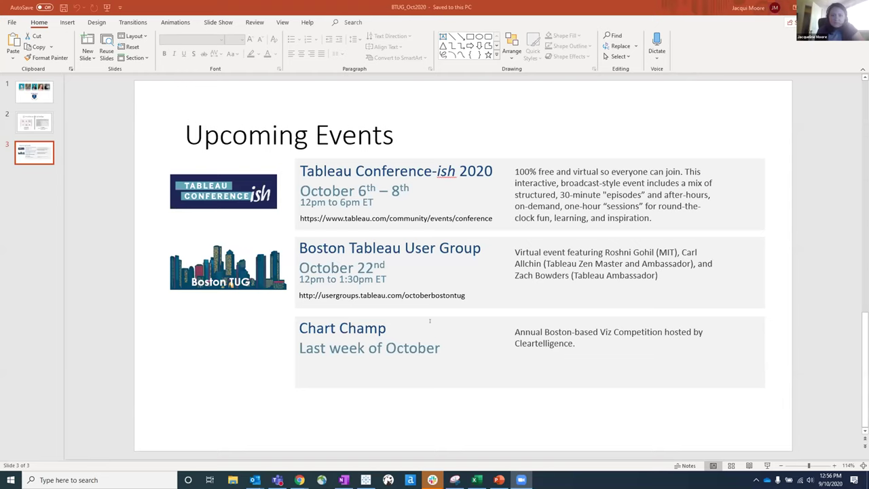
Switch from the Upcoming Events slide to the September 2020 Boston TUG page in Chrome.
click(430, 320)
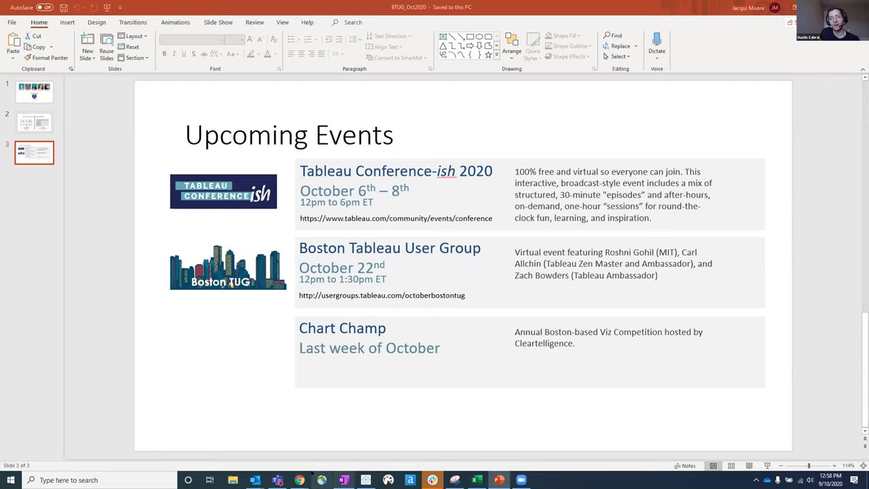
mouse_move(300, 479)
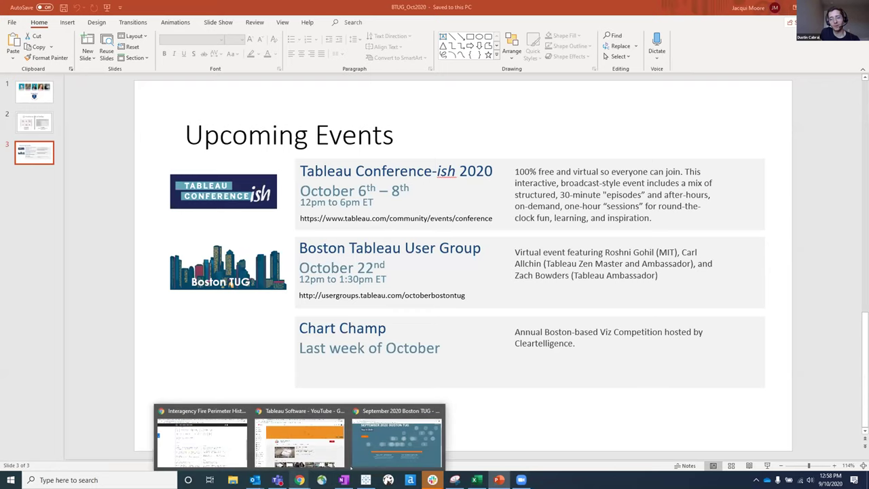
click(365, 466)
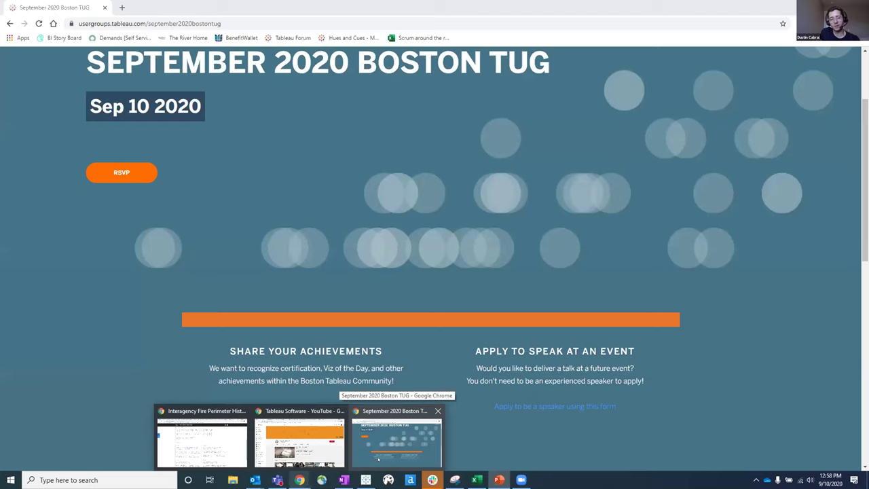